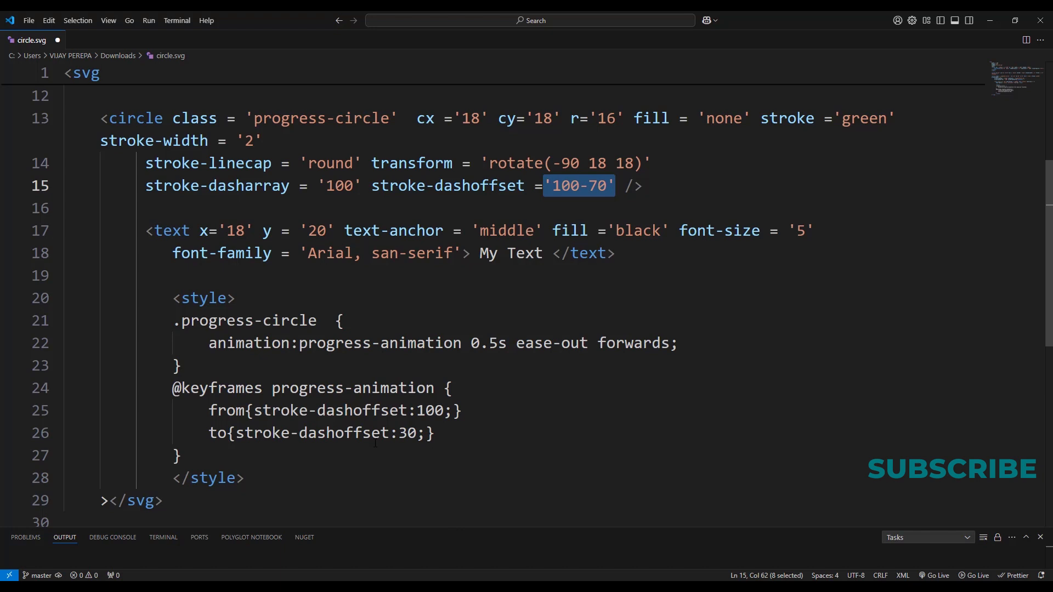
# Examine the ending dash offset, the text label and its attributes in the circle.svg code
pyautogui.click(416, 433)
pyautogui.scroll(3, 544, 463)
pyautogui.scroll(-2, 544, 464)
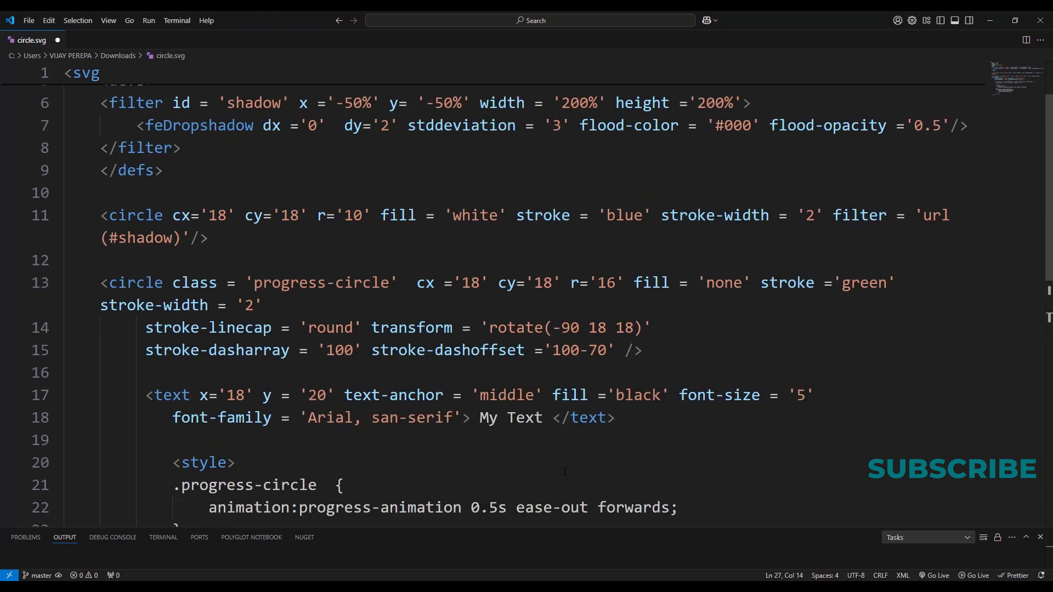
pyautogui.moveTo(471, 362); pyautogui.dragTo(543, 363)
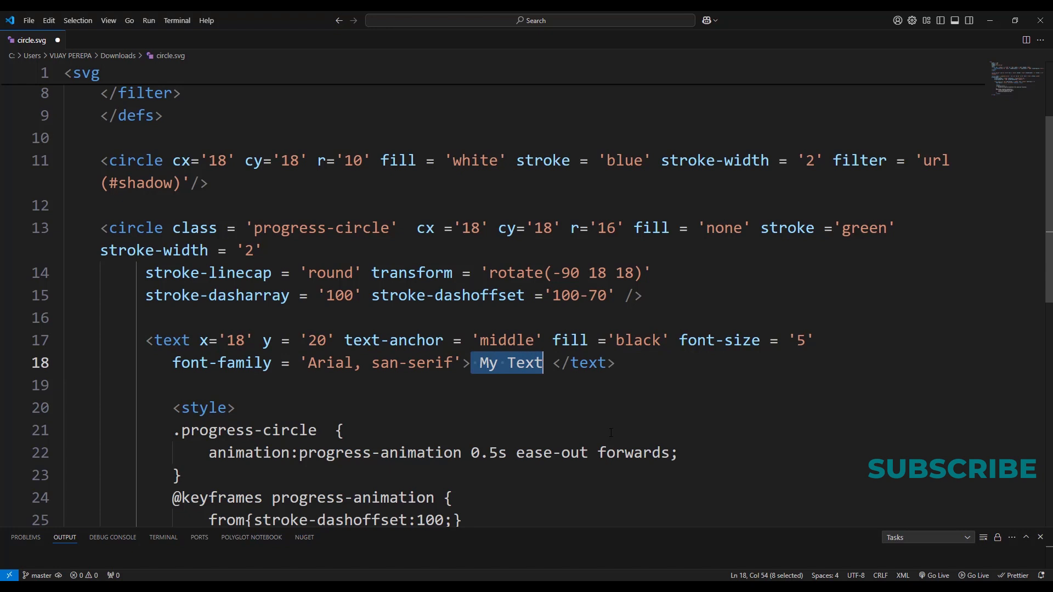
pyautogui.click(823, 341)
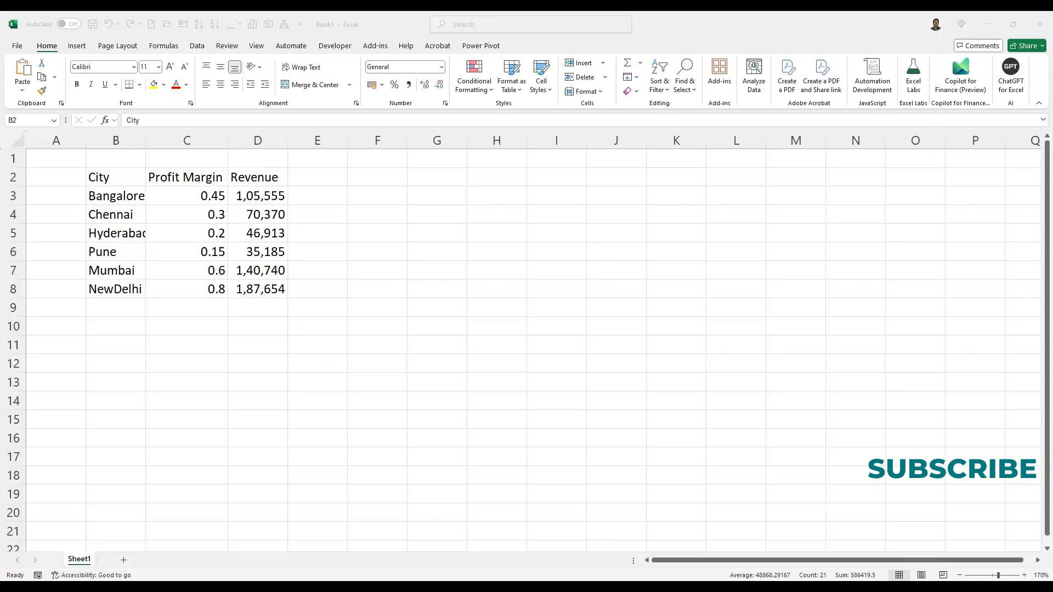
# In the Excel workbook, copy the City, Profit Margin and Revenue table in B2:D8
pyautogui.hotkey('ctrl', 'a')
pyautogui.click(169, 235)
pyautogui.click(112, 172)
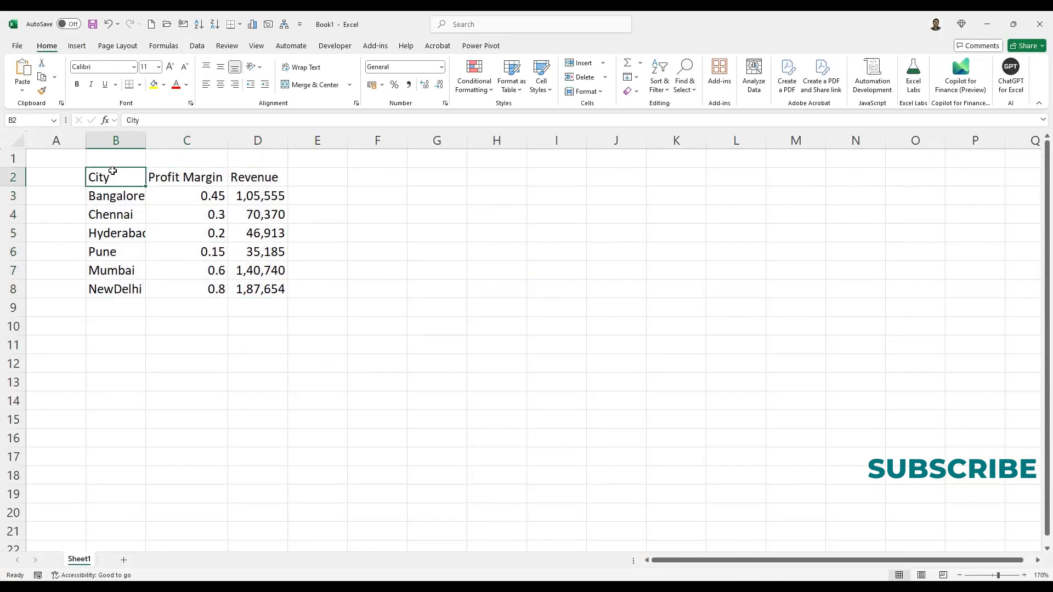
pyautogui.moveTo(112, 171); pyautogui.dragTo(271, 285)
pyautogui.hotkey('ctrl', 'c')
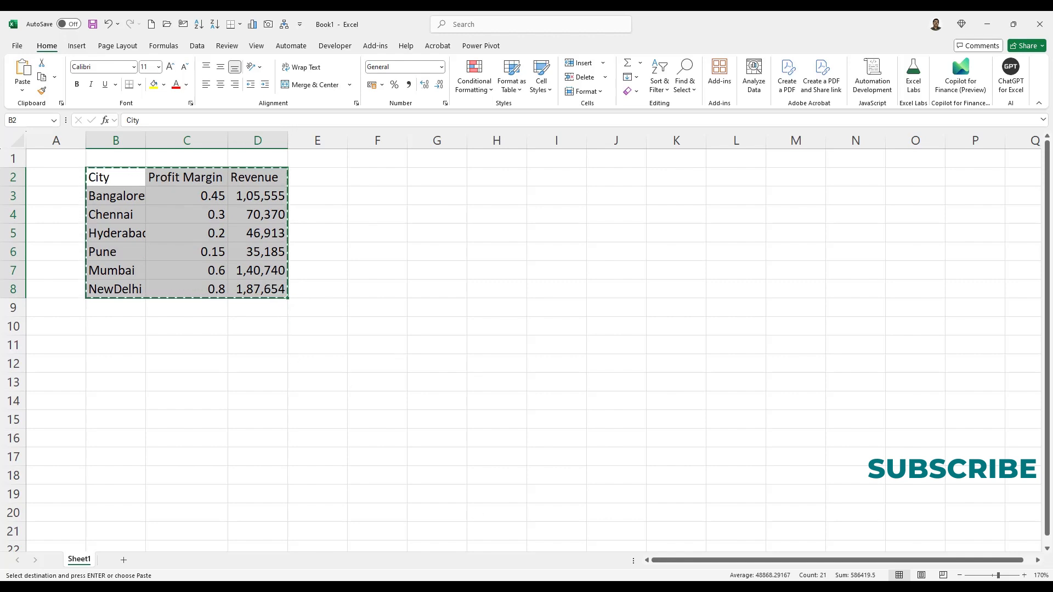
# In Power BI Desktop, paste the copied rows into a new table, name it Data and load it
pyautogui.click(391, 548)
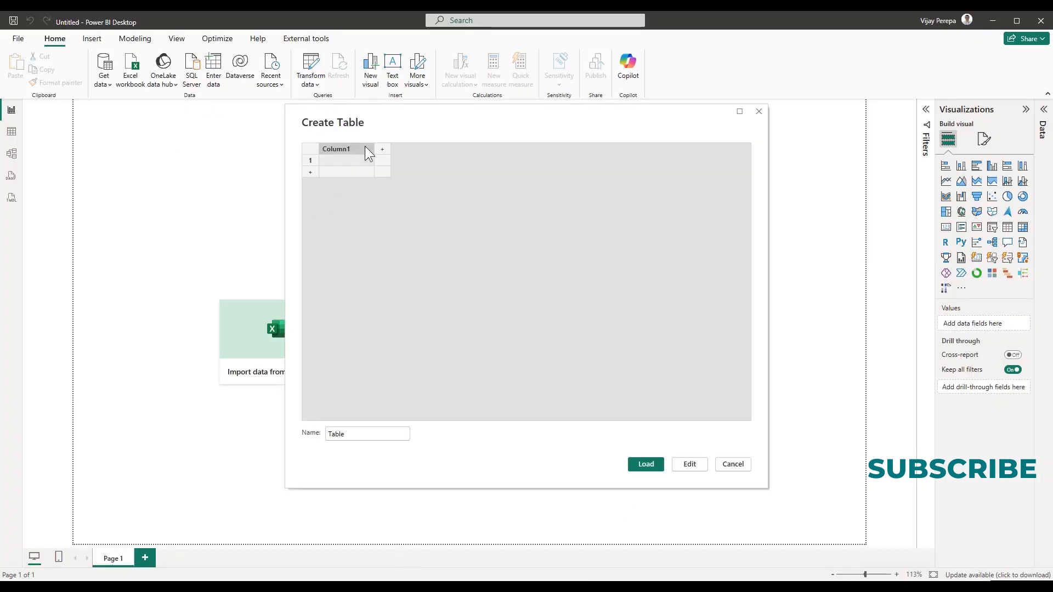
pyautogui.hotkey('ctrl', 'v')
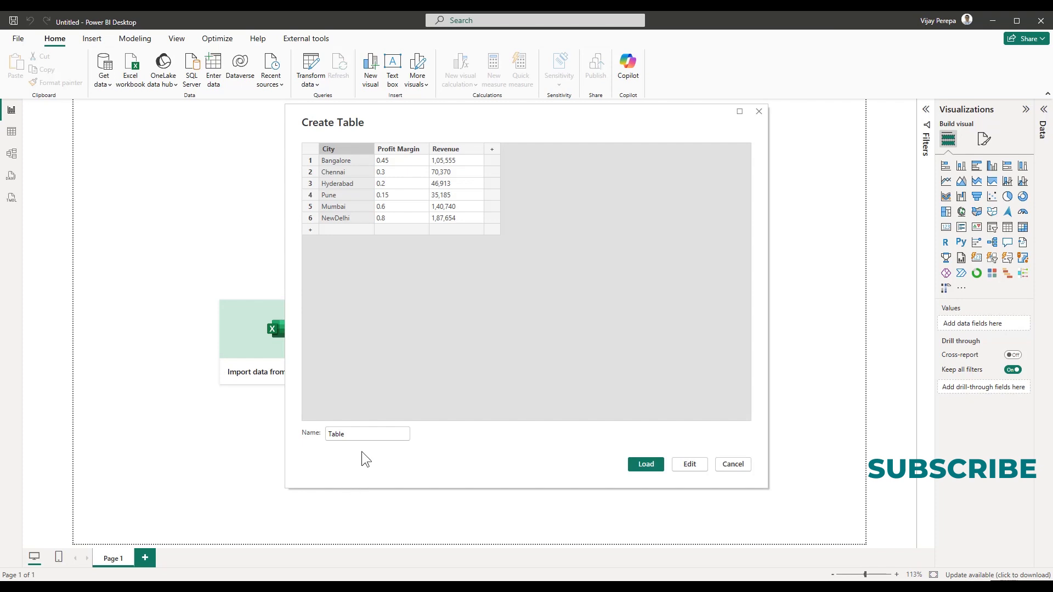
pyautogui.press('Tab')
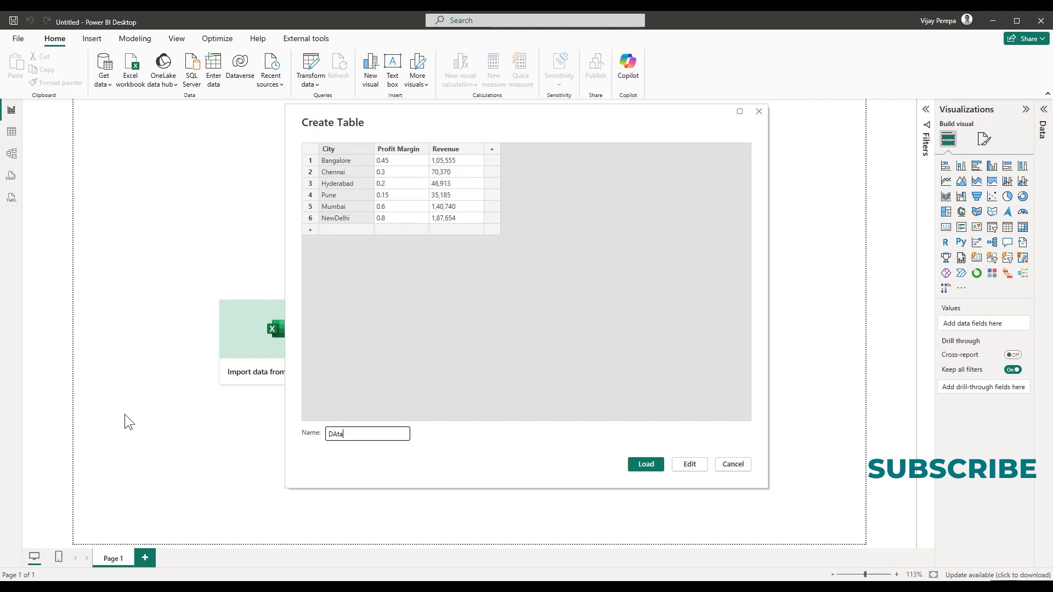
pyautogui.press('Return')
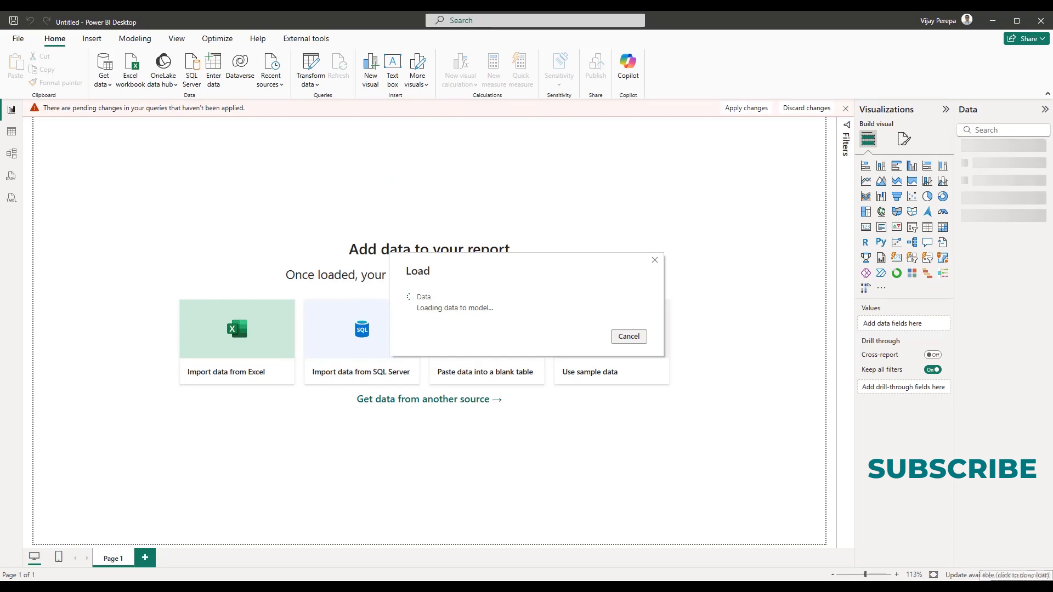
# Create a color measure using SWITCH on summed Profit Margin: Tomato below 0.3, Gold below 0.5, green below 0.7, otherwise Blue
pyautogui.click(12, 132)
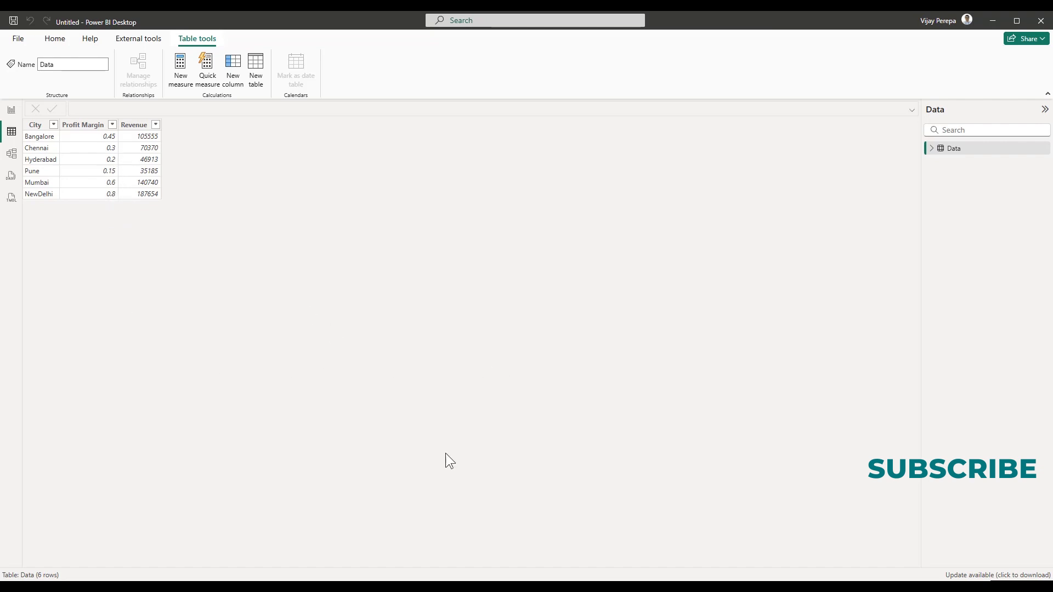
pyautogui.click(931, 148)
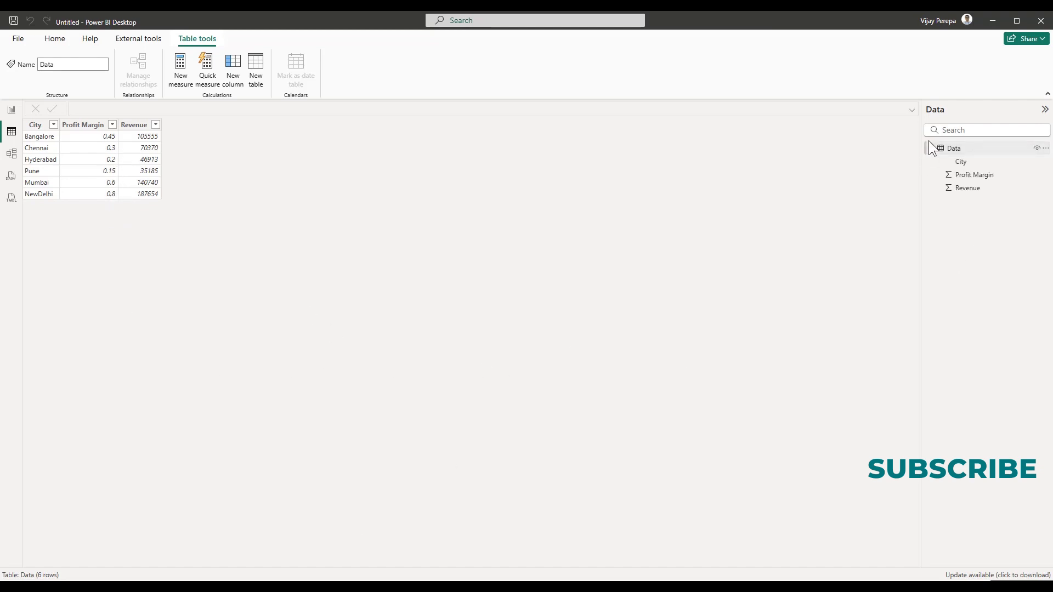
pyautogui.click(1045, 150)
pyautogui.click(986, 155)
pyautogui.write('co')
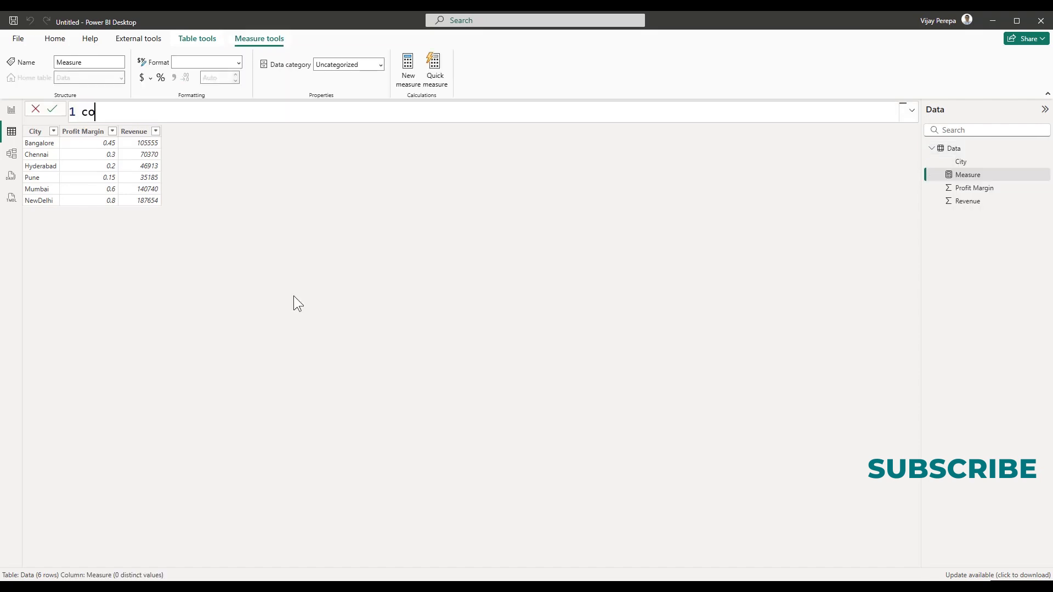
pyautogui.write('lor =')
pyautogui.hotkey('shift', 'Return')
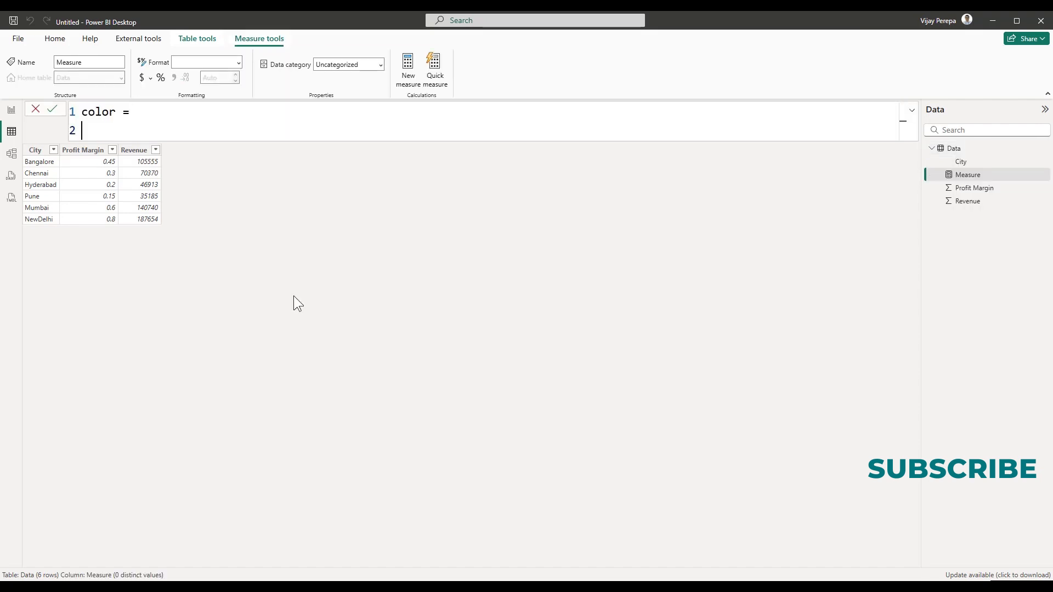
pyautogui.write('wo')
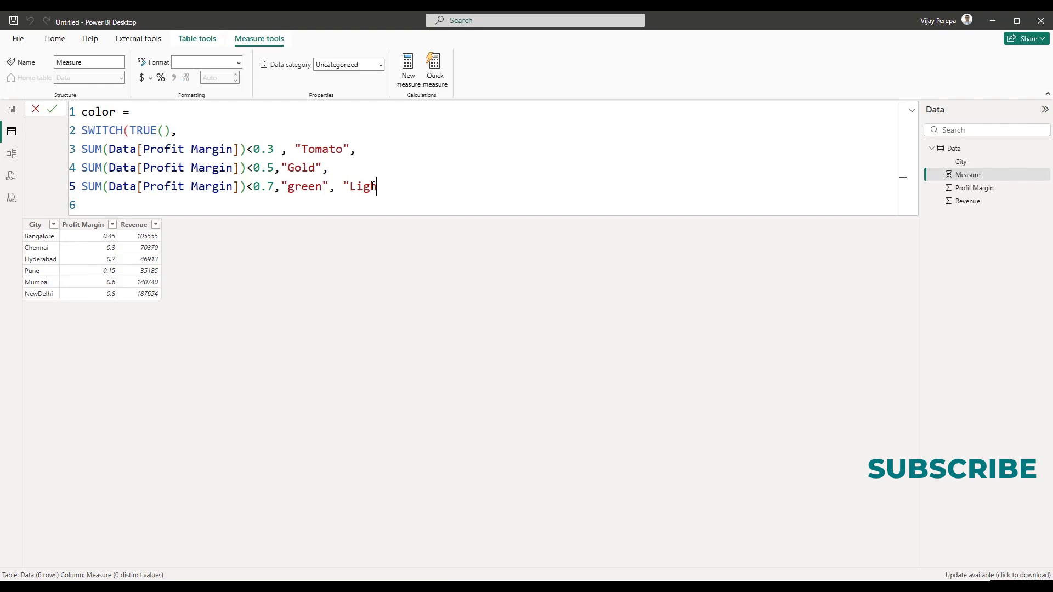
pyautogui.press('BackSpace')
pyautogui.press('BackSpace')
pyautogui.press('BackSpace')
pyautogui.write('Blue")')
pyautogui.click(384, 231)
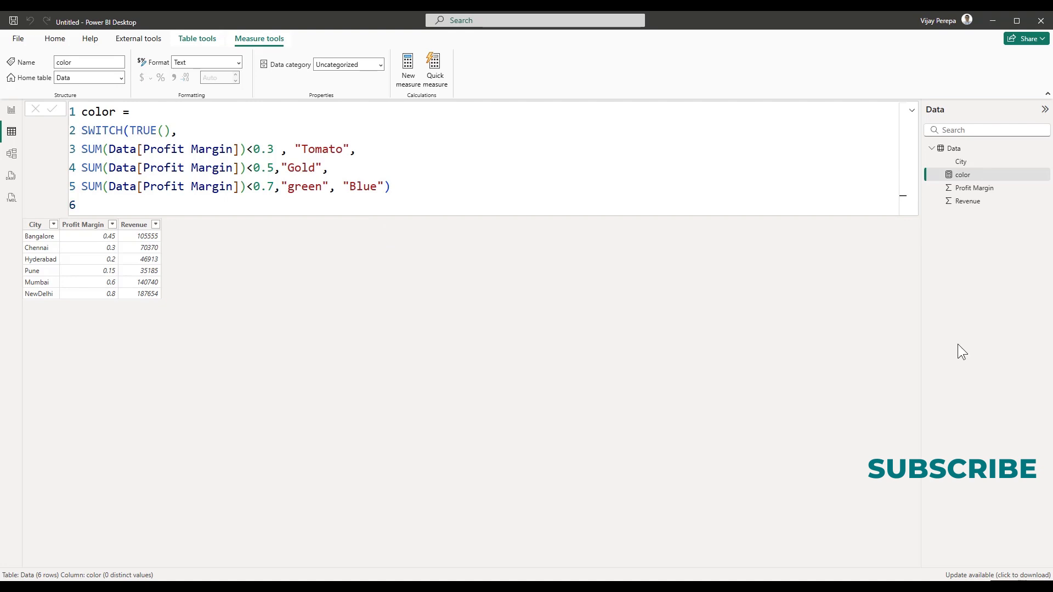
# Add a measure named Margin to the Data table, defined as SUM(Data[Profit Margin])
pyautogui.click(1045, 175)
pyautogui.click(1013, 156)
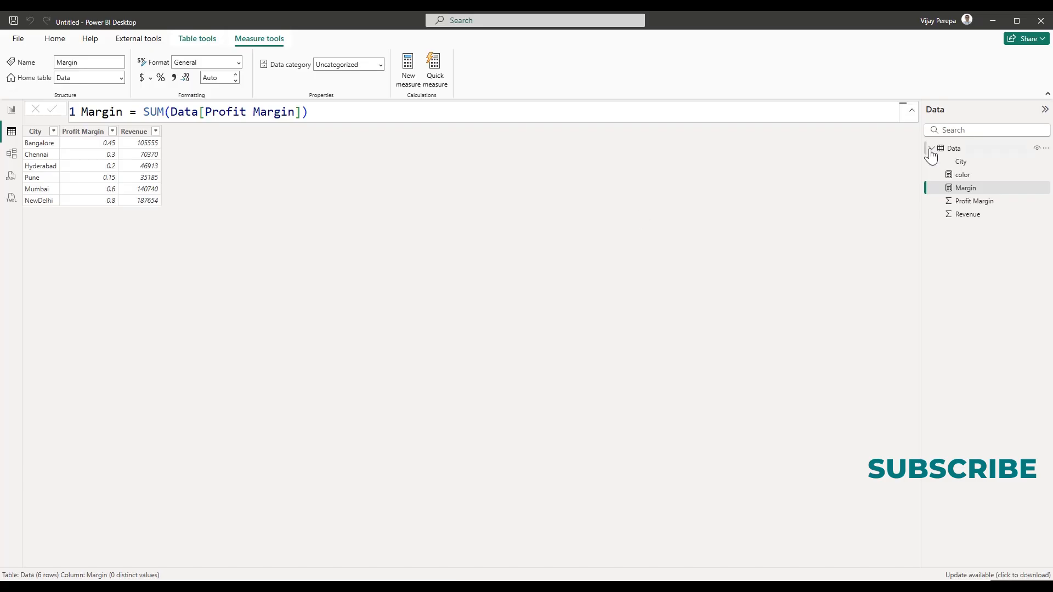
# Start a new measure named SVG in the Data table and paste the circle SVG code as its quoted text
pyautogui.click(1046, 148)
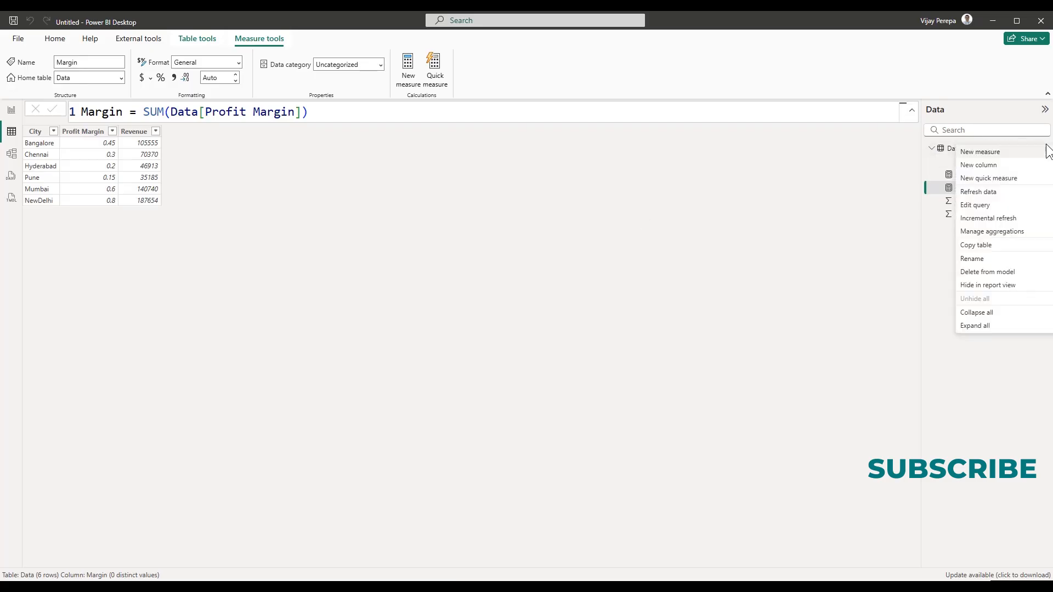
pyautogui.click(1045, 151)
pyautogui.write('SG')
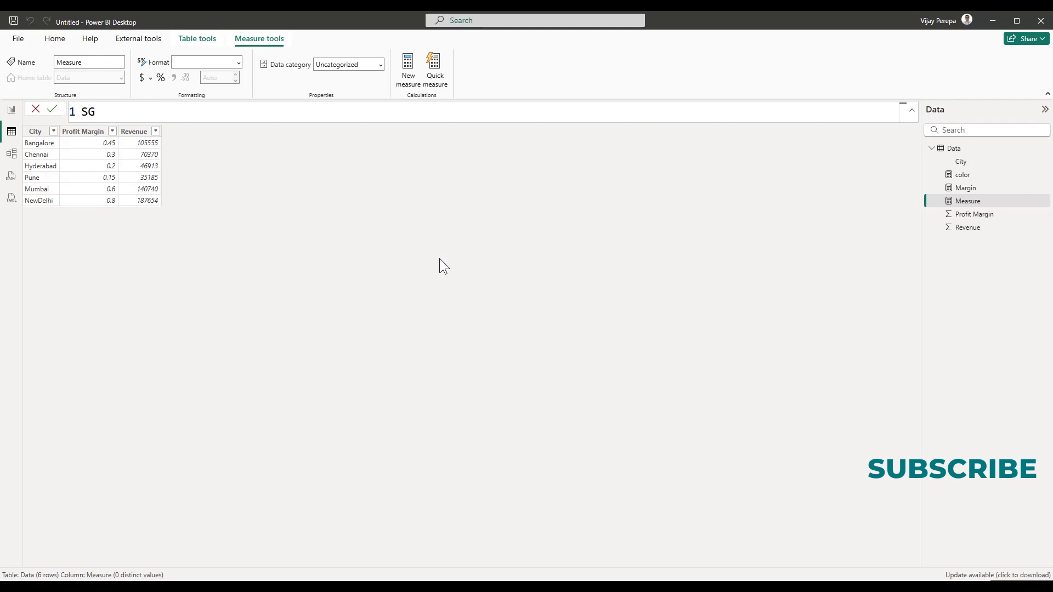
pyautogui.press('BackSpace')
pyautogui.write('VG  =')
pyautogui.hotkey('shift', 'Return')
pyautogui.write('"')
pyautogui.hotkey('ctrl', 'v')
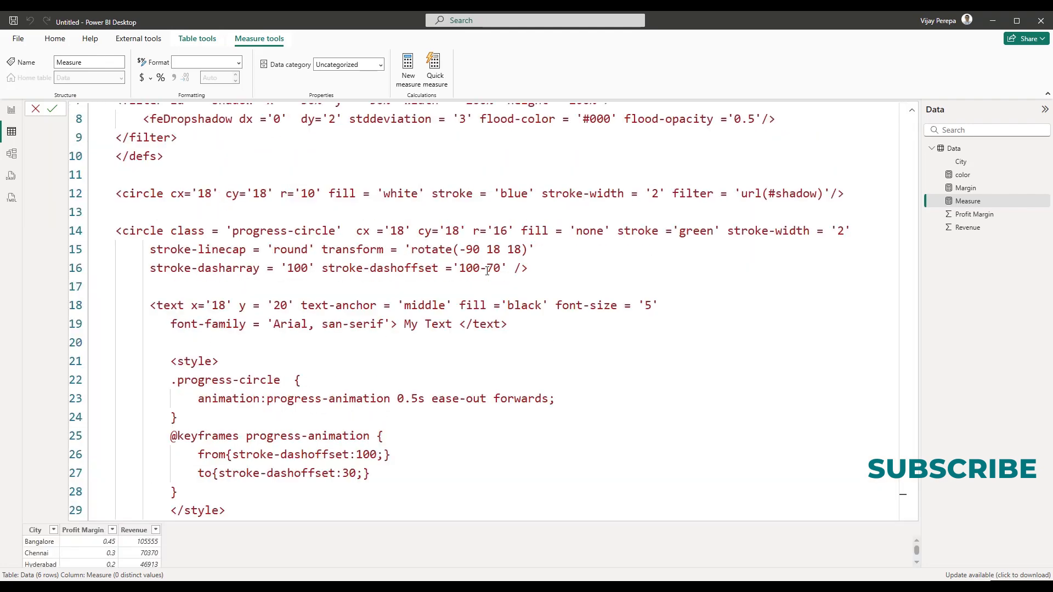
# In the SVG measure, replace the first circle's white fill with a concatenated reference to the [color] measure
pyautogui.scroll(2, 487, 270)
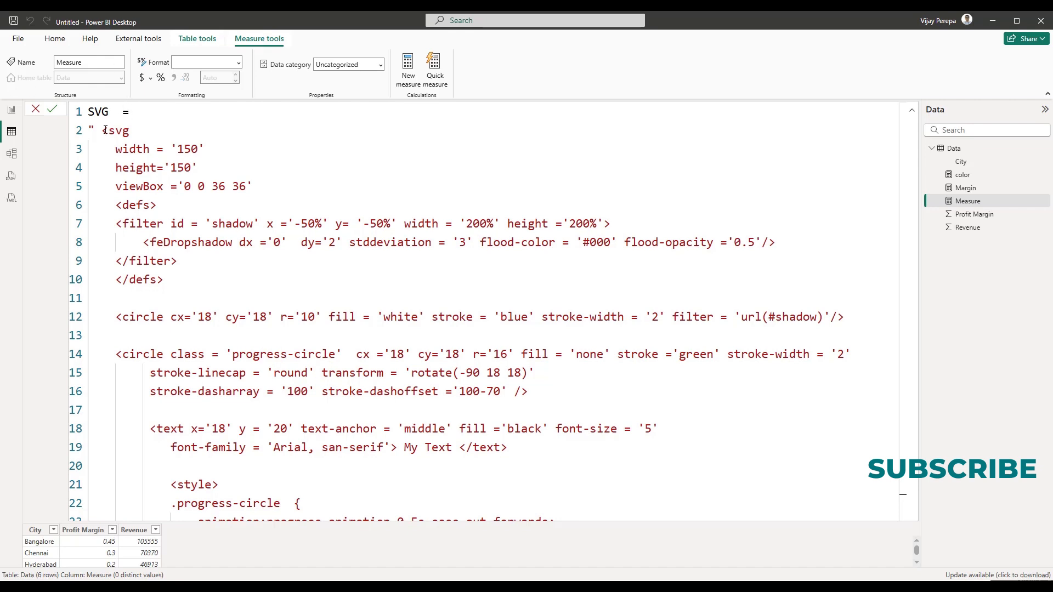
pyautogui.moveTo(108, 131); pyautogui.dragTo(345, 402)
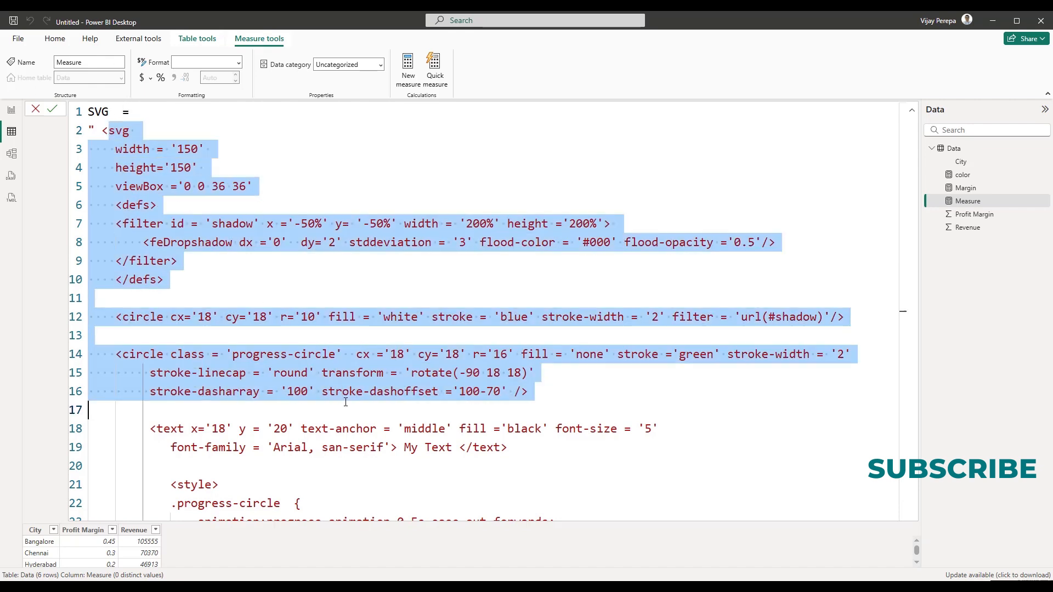
pyautogui.click(632, 413)
pyautogui.scroll(-1, 599, 412)
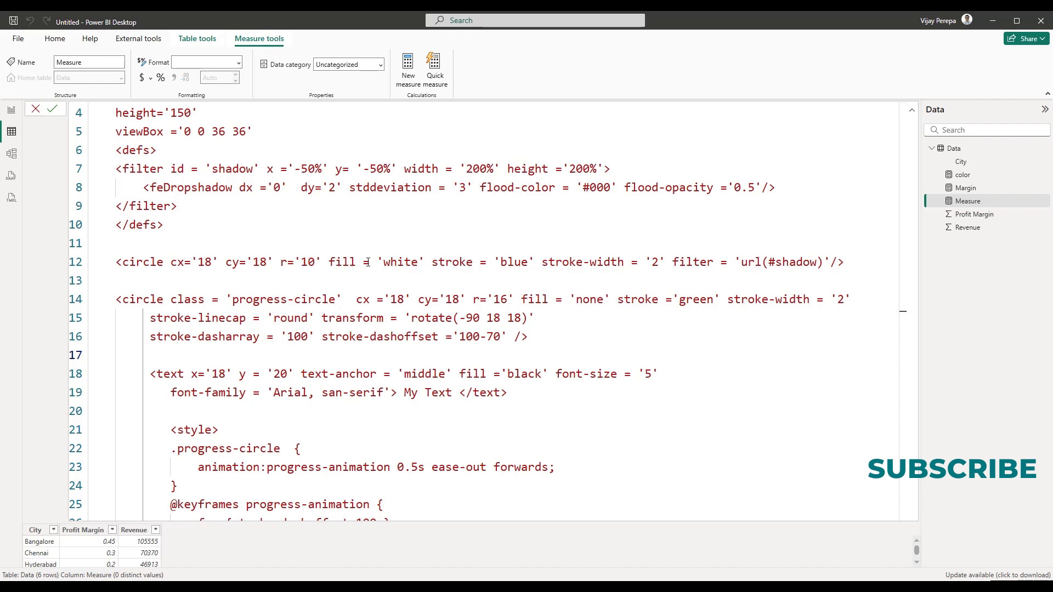
pyautogui.moveTo(382, 262); pyautogui.dragTo(412, 261)
pyautogui.press('BackSpace')
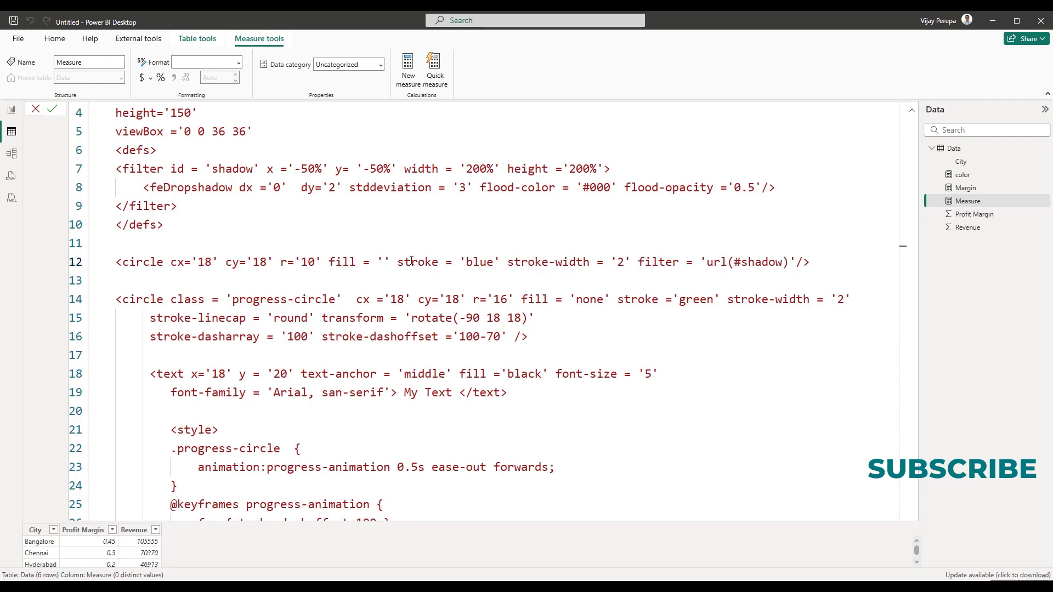
pyautogui.write('""')
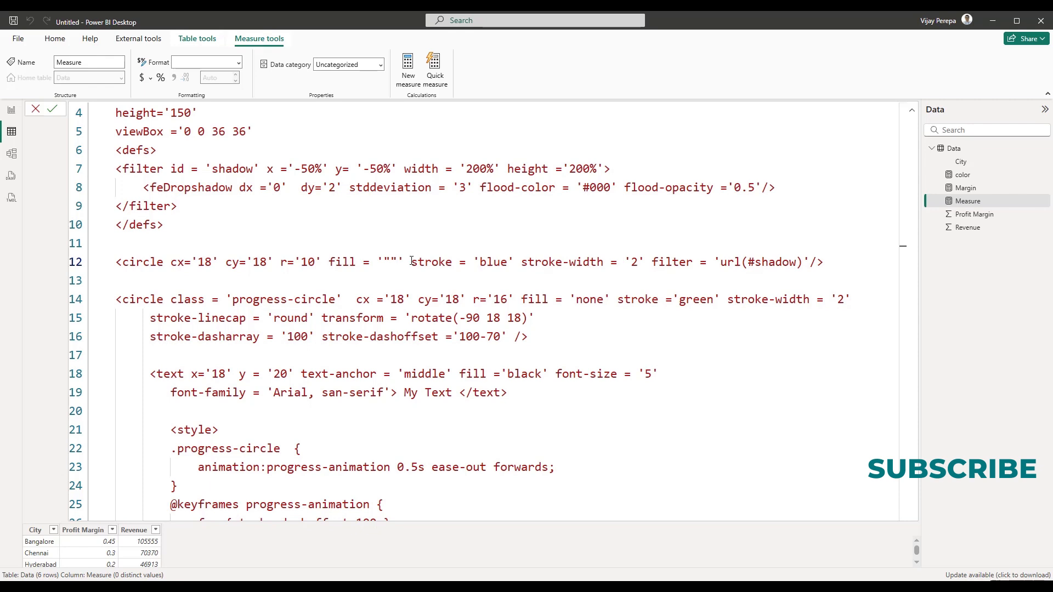
pyautogui.write(' & &')
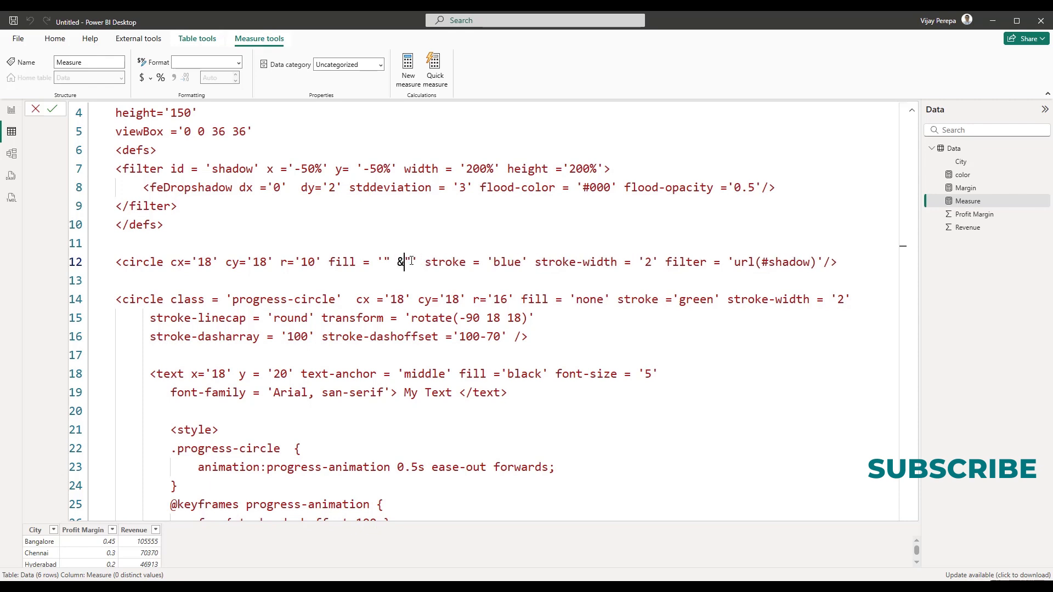
pyautogui.press('Left')
pyautogui.press('Left')
pyautogui.press('Left')
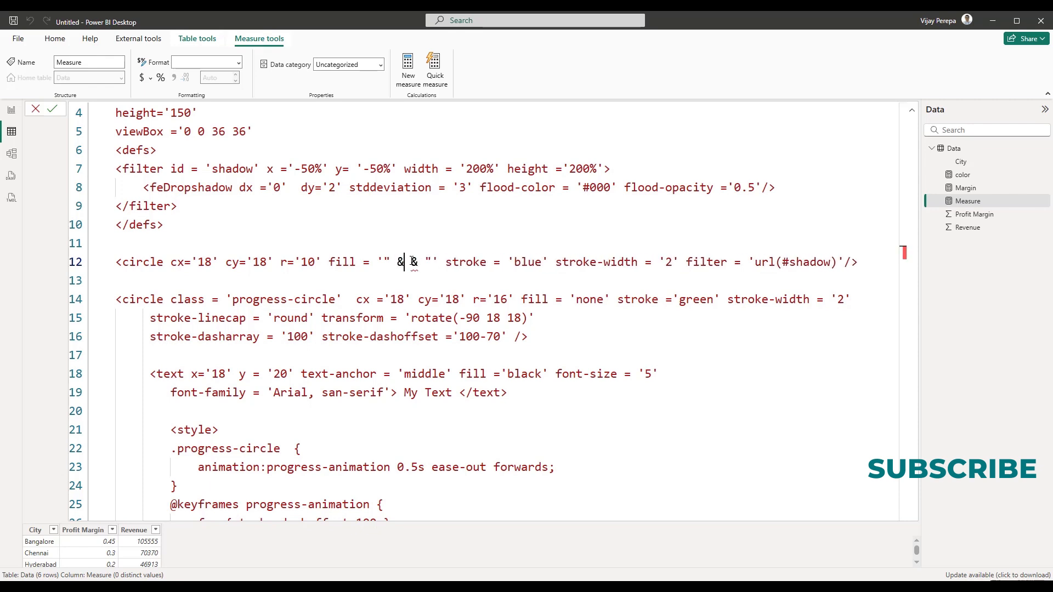
pyautogui.write('[color]')
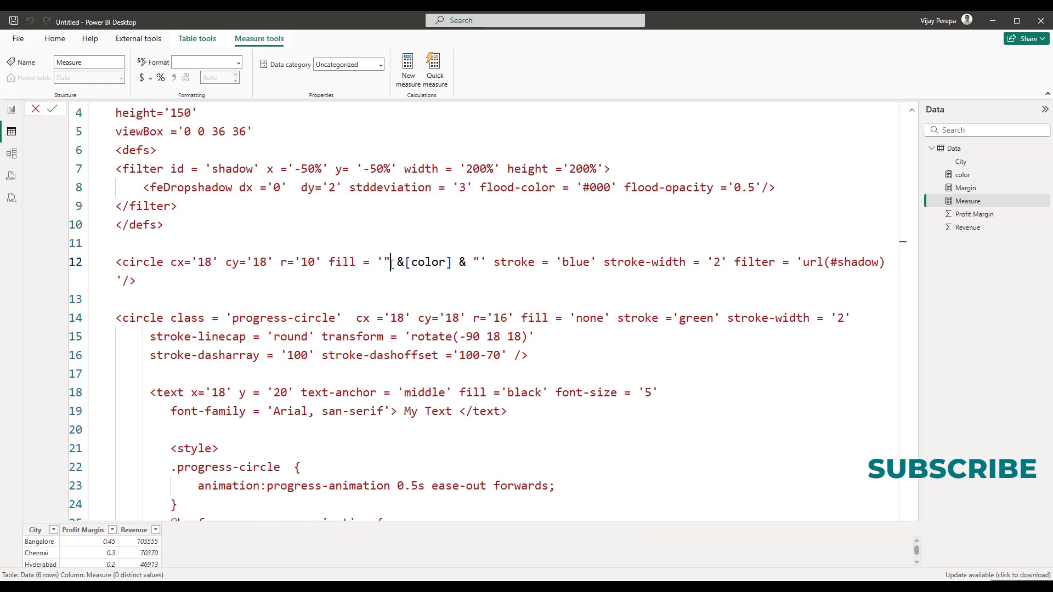
# Copy the concatenated [color] reference from the first circle's fill and paste it over the progress circle's green stroke value
pyautogui.moveTo(390, 262); pyautogui.dragTo(116, 169)
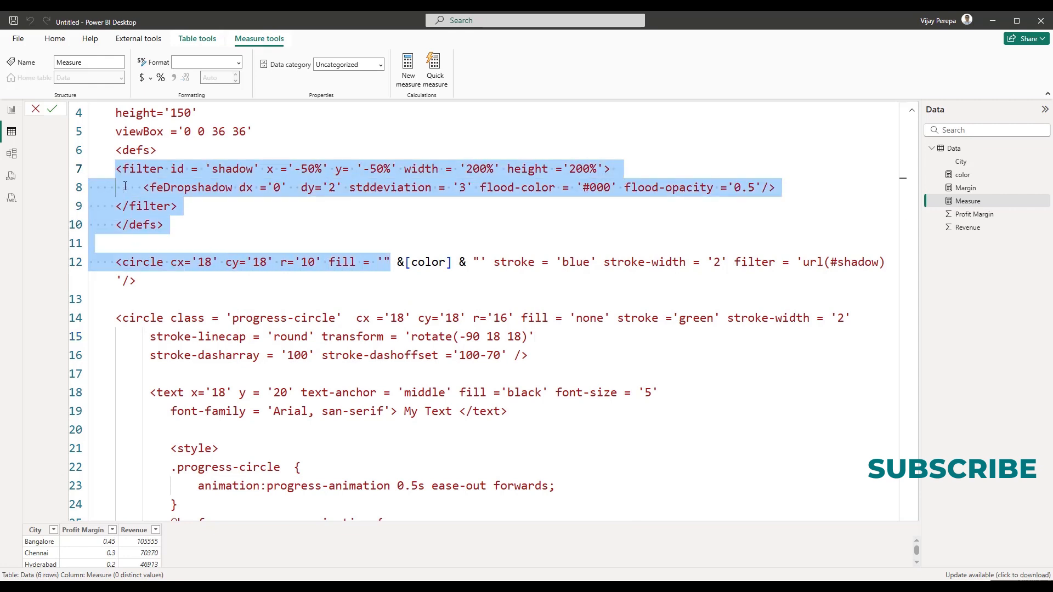
pyautogui.click(391, 262)
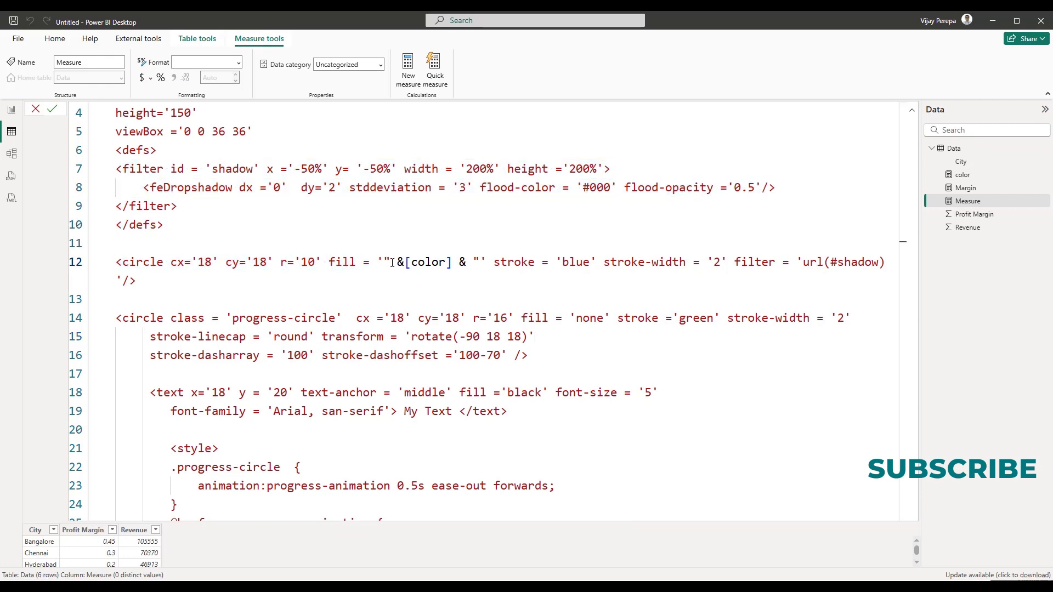
pyautogui.click(409, 267)
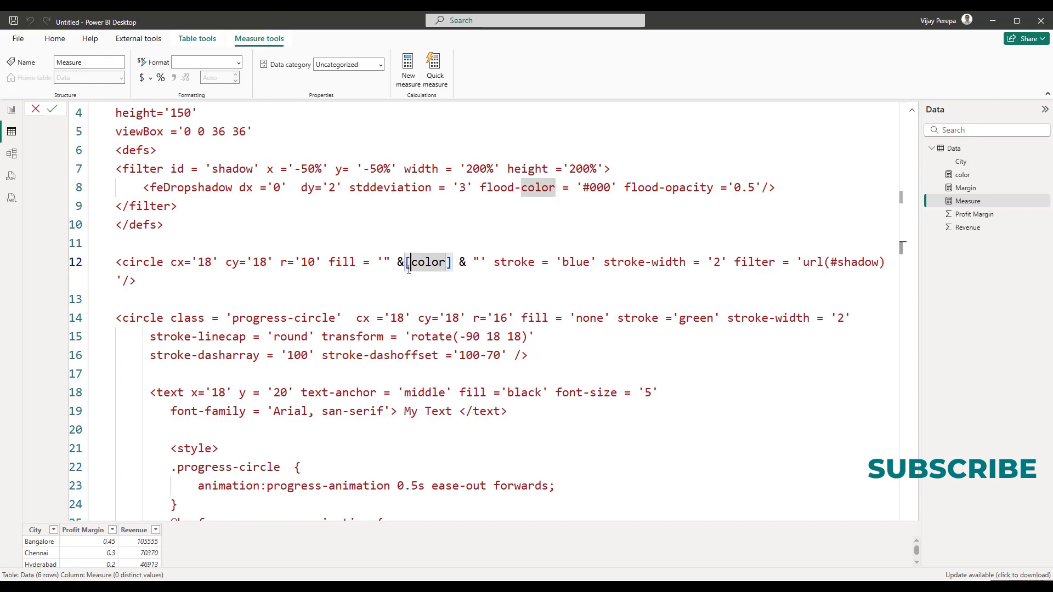
pyautogui.click(400, 266)
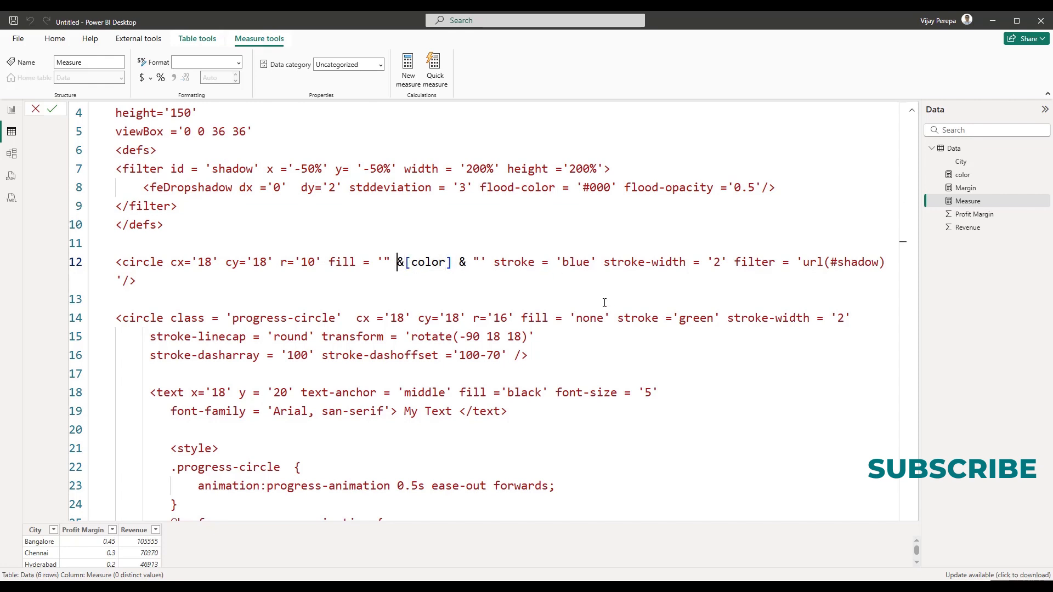
pyautogui.moveTo(384, 262); pyautogui.dragTo(466, 263)
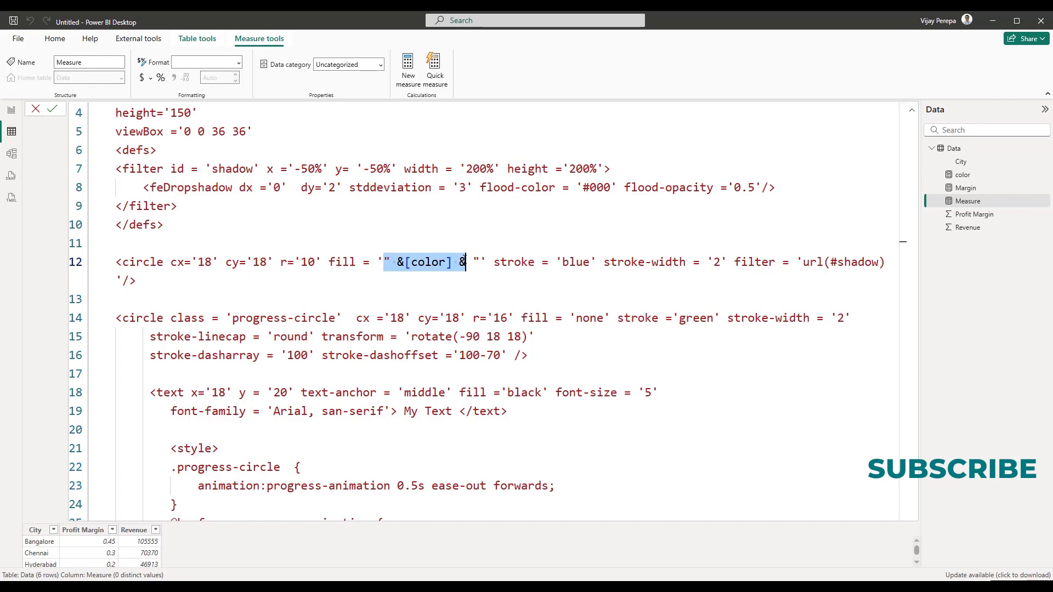
pyautogui.click(383, 263)
pyautogui.moveTo(384, 263); pyautogui.dragTo(482, 260)
pyautogui.hotkey('ctrl', 'c')
pyautogui.moveTo(678, 318); pyautogui.dragTo(714, 325)
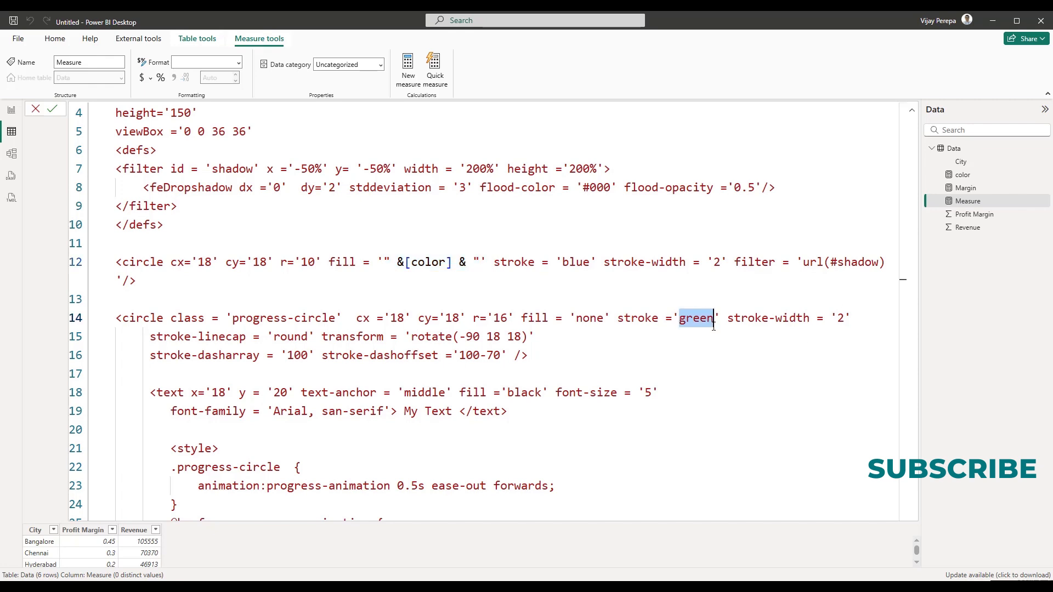
pyautogui.hotkey('ctrl', 'v')
# Replace the progress circle's stroke-dashoffset value with a concatenated expression of 100 - [Margin] * 100
pyautogui.scroll(-3, 489, 308)
pyautogui.moveTo(460, 294); pyautogui.dragTo(507, 299)
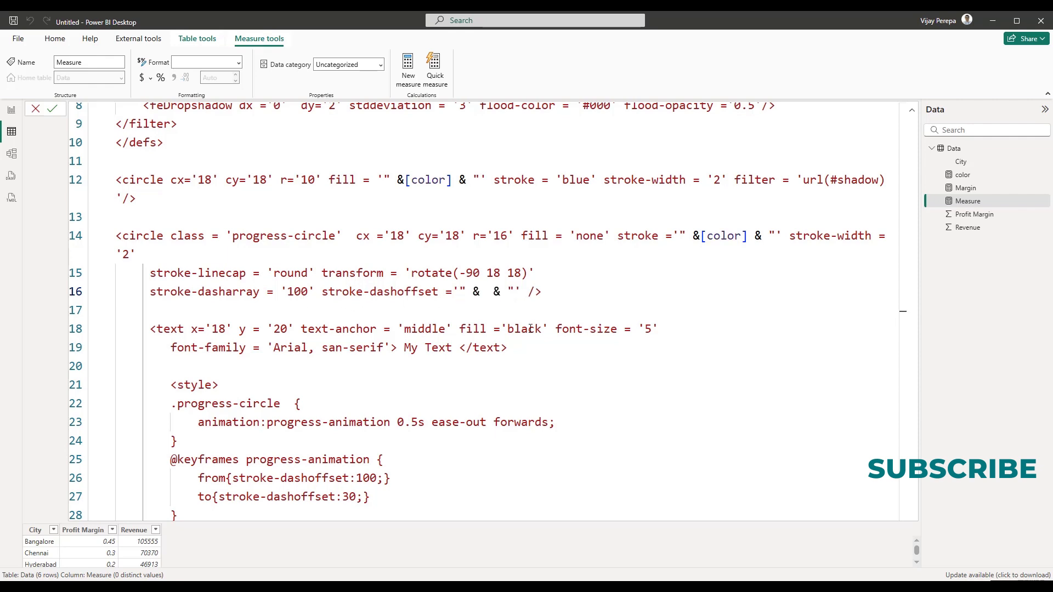
pyautogui.write('100 - ')
pyautogui.write('mar')
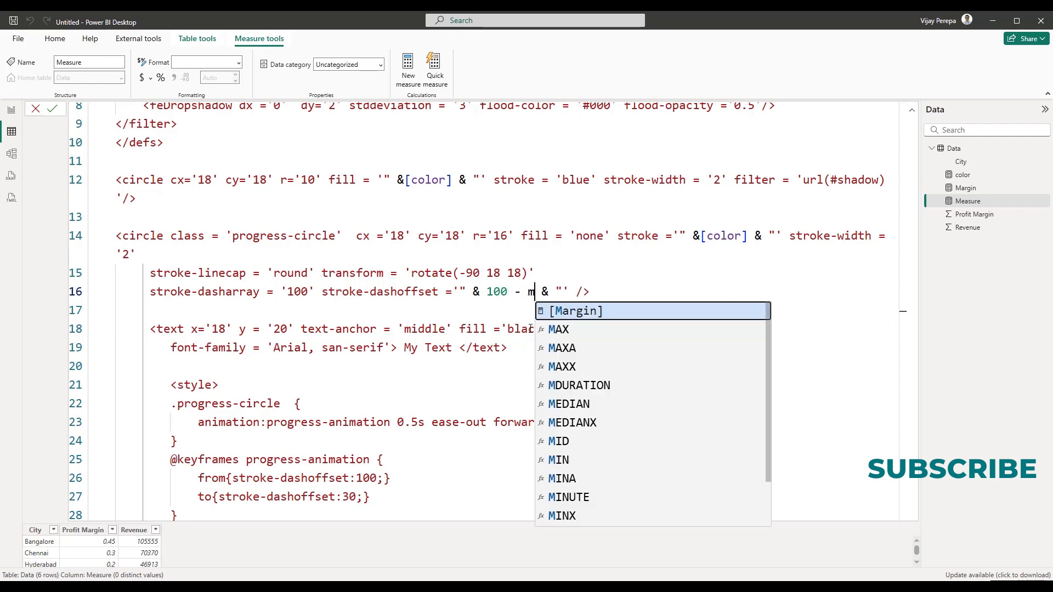
pyautogui.press('Tab')
pyautogui.write('*100')
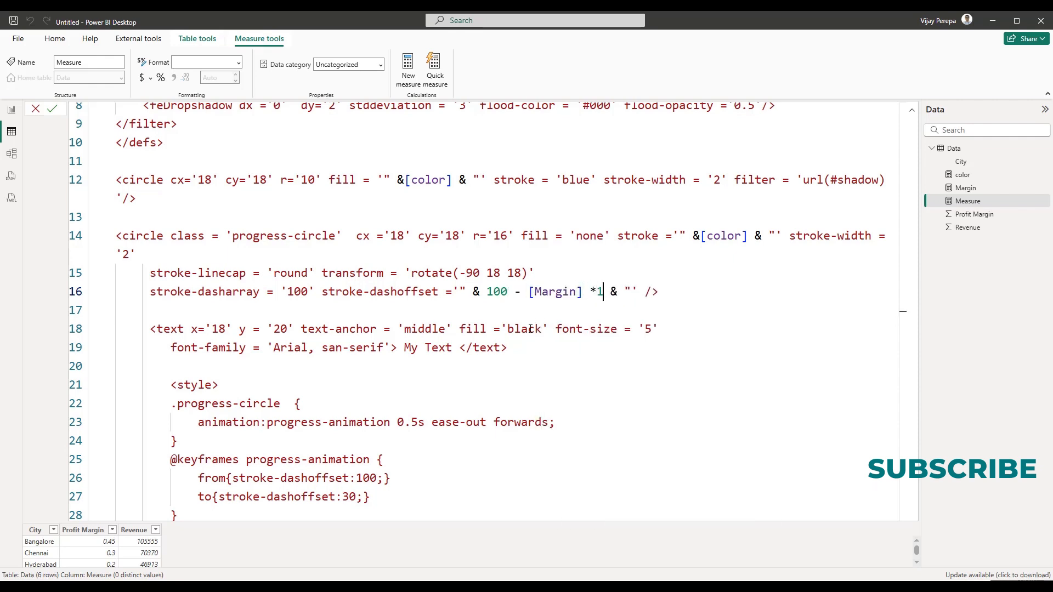
pyautogui.press('Left')
pyautogui.press('Left')
pyautogui.press('Left')
# Copy the concatenated 100 - [Margin] * 100 expression over the 30 in the animation's ending stroke-dashoffset, and commit the SVG measure
pyautogui.moveTo(460, 291); pyautogui.dragTo(650, 292)
pyautogui.hotkey('ctrl', 'c')
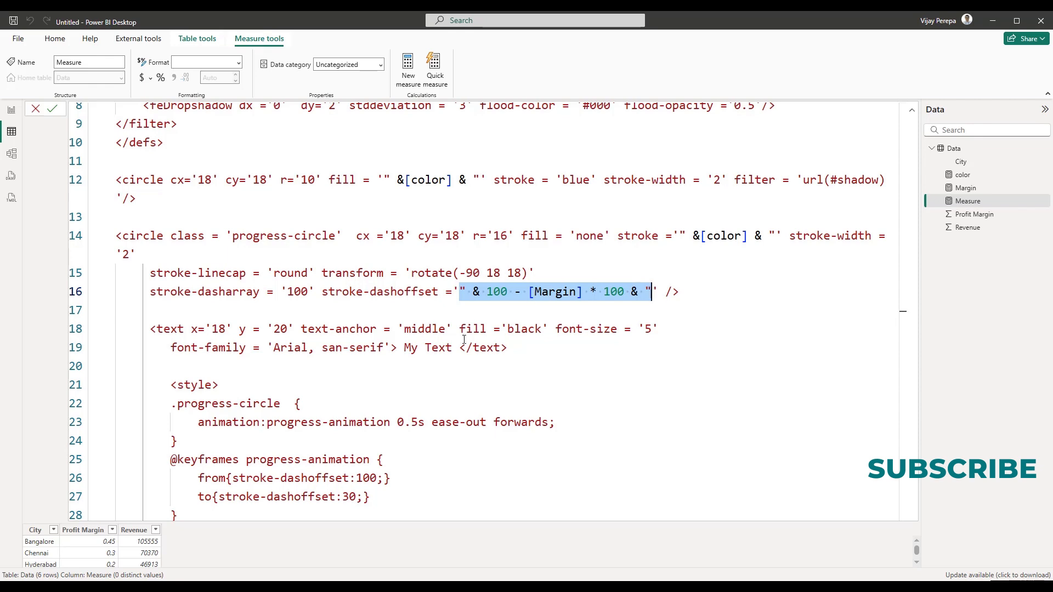
pyautogui.scroll(-1, 362, 472)
pyautogui.click(357, 470)
pyautogui.doubleClick(356, 469)
pyautogui.press('BackSpace')
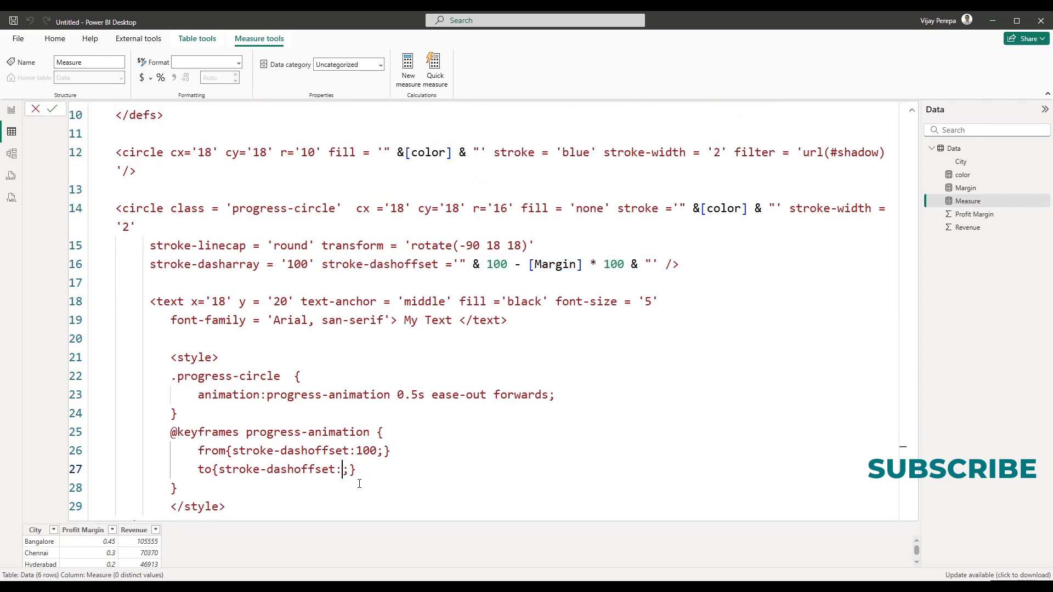
pyautogui.hotkey('ctrl', 'v')
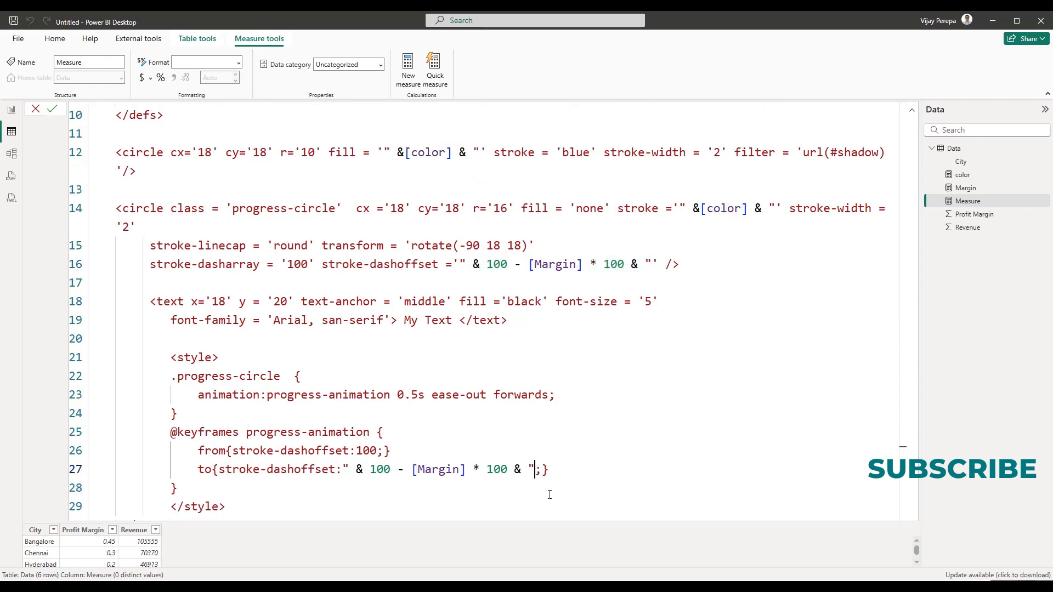
pyautogui.click(554, 485)
pyautogui.click(352, 519)
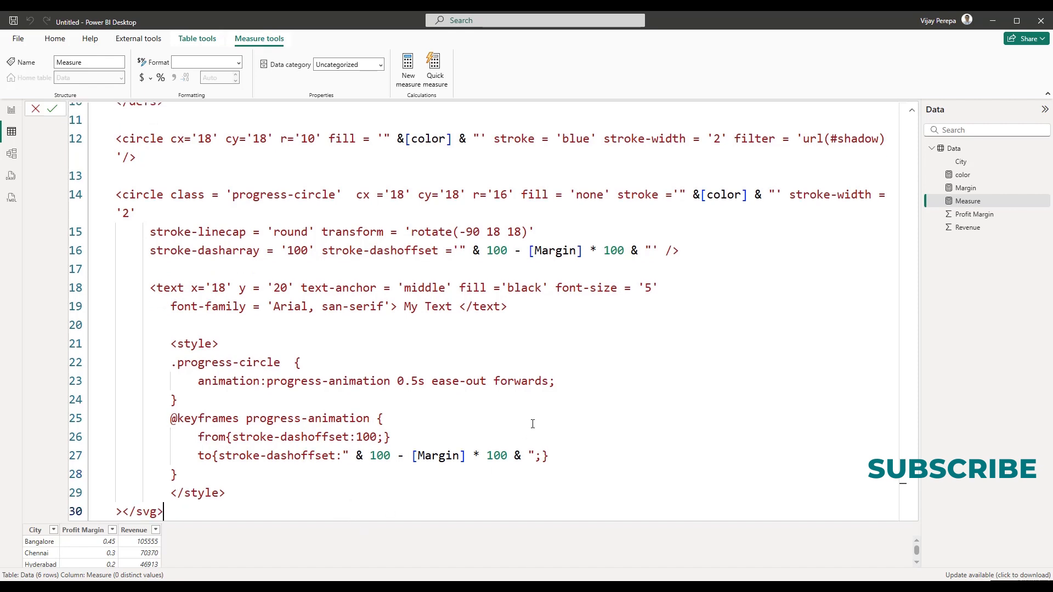
pyautogui.click(52, 109)
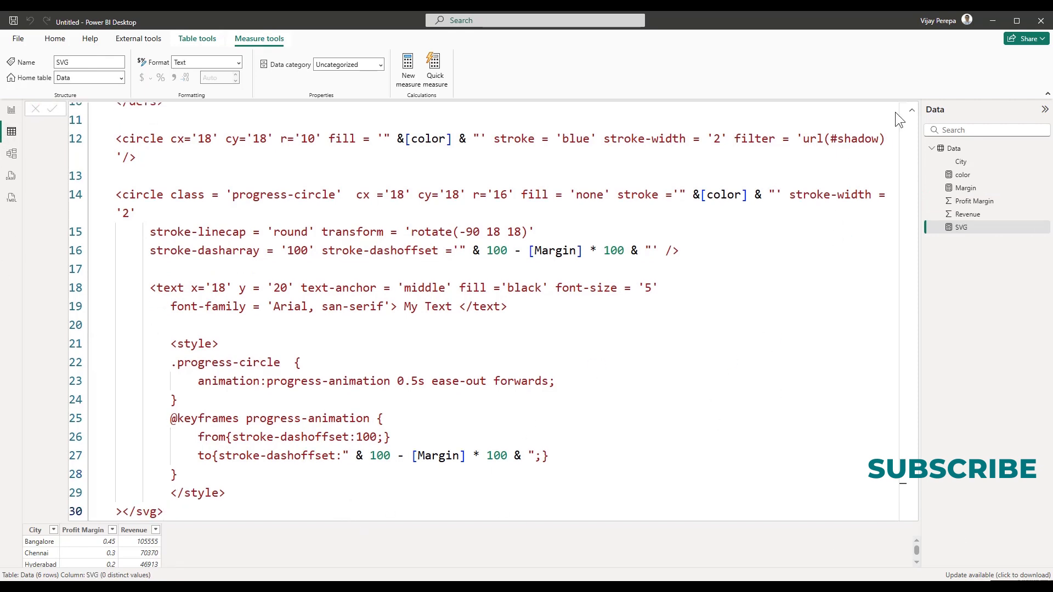
pyautogui.click(911, 109)
# In the report view, create a clustered bar chart of Revenue by City
pyautogui.click(11, 111)
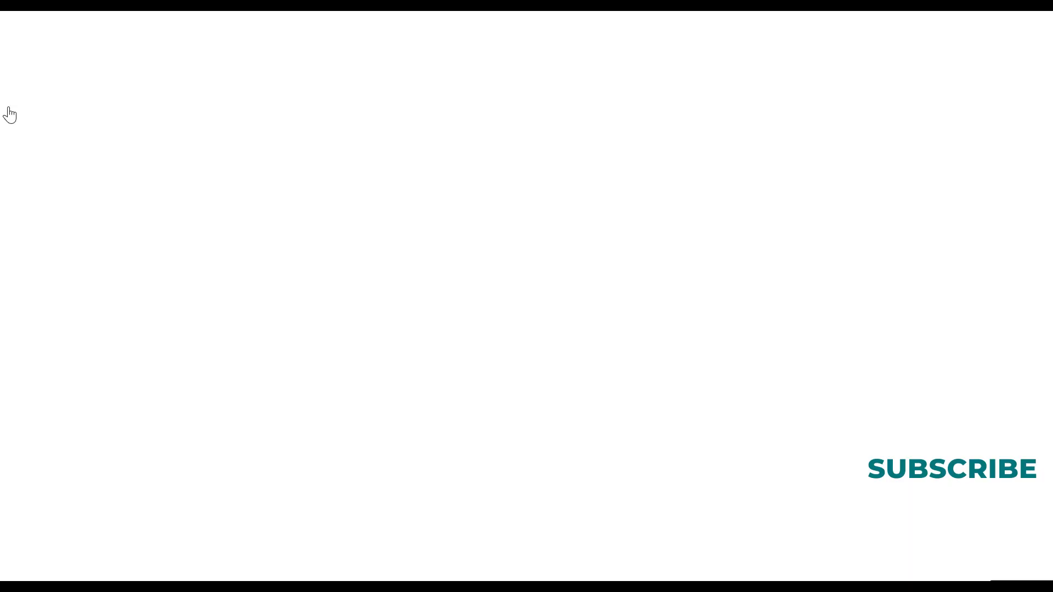
pyautogui.click(896, 165)
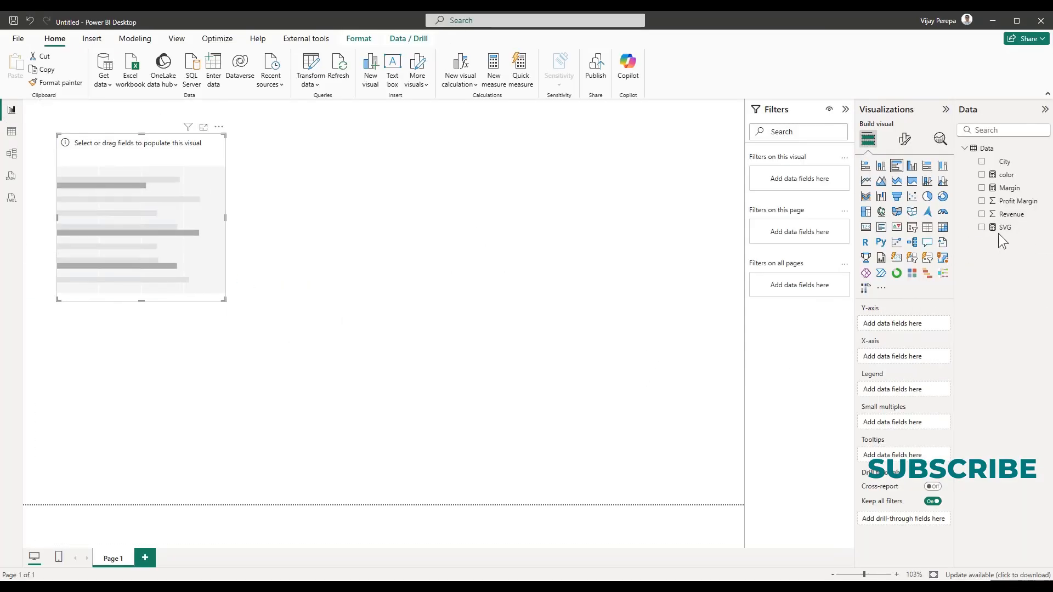
pyautogui.click(1005, 163)
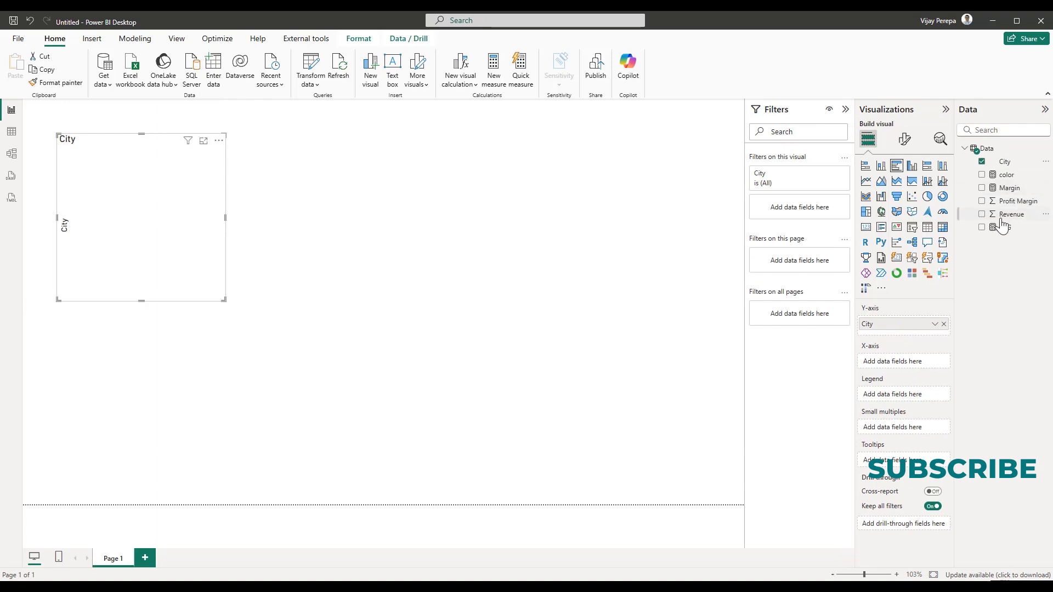
pyautogui.moveTo(1011, 215); pyautogui.dragTo(93, 225)
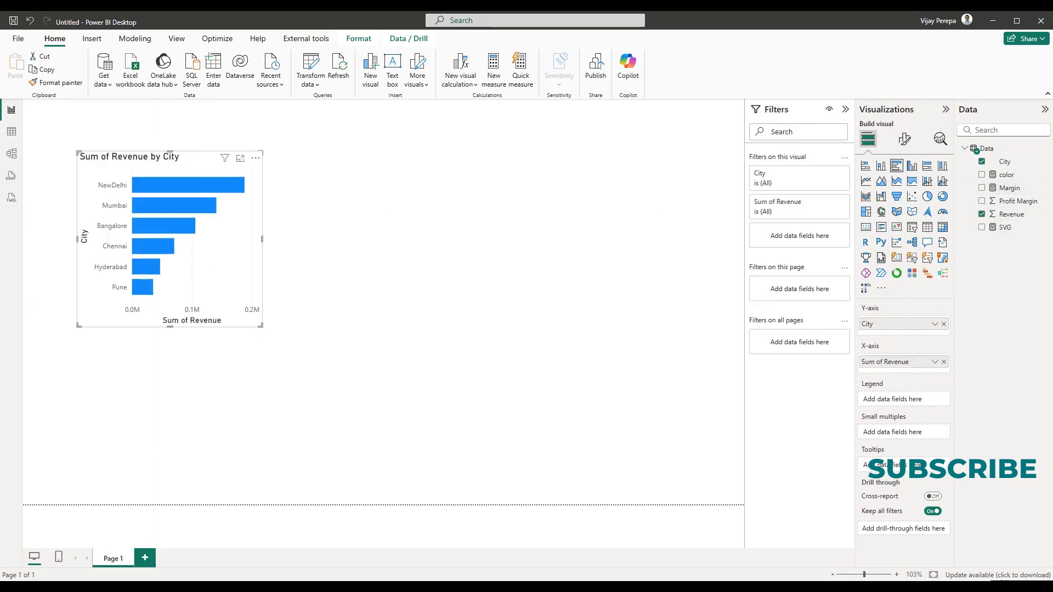
# Add a new report page and set its canvas type to Tooltip
pyautogui.click(145, 558)
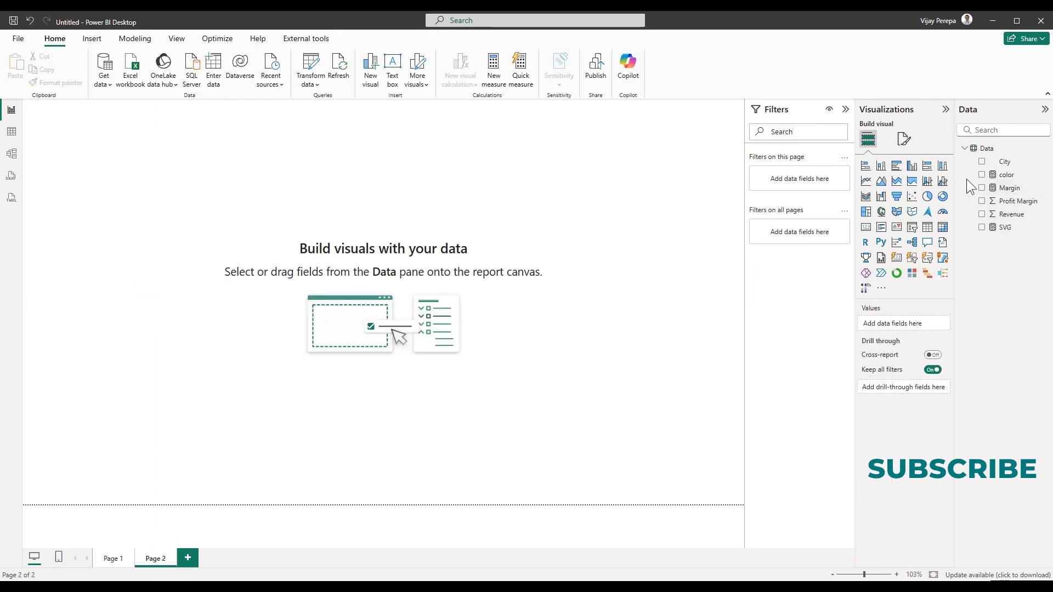
pyautogui.click(903, 142)
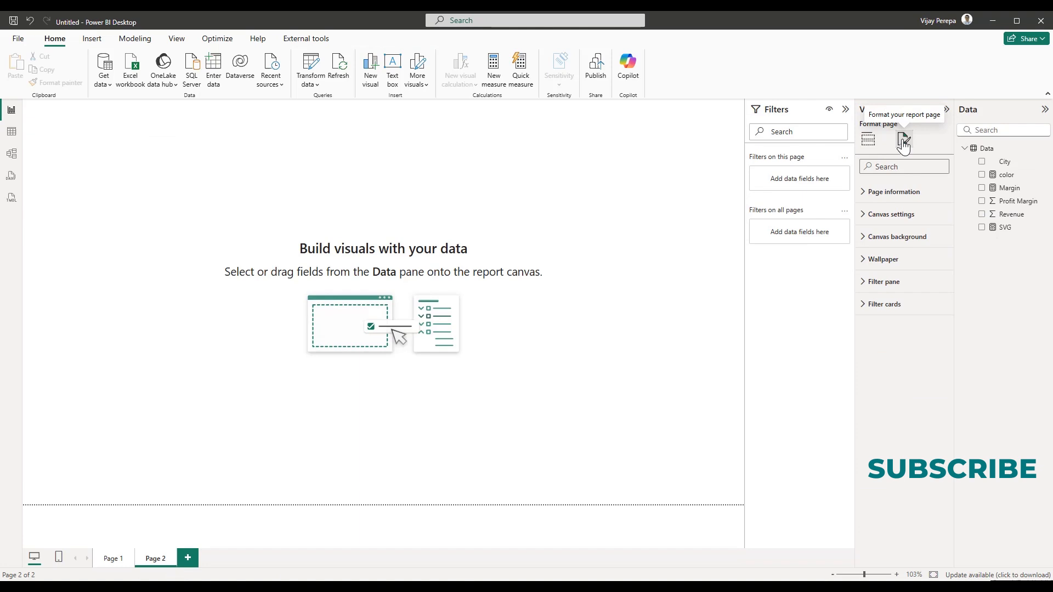
pyautogui.click(882, 214)
pyautogui.click(893, 251)
pyautogui.click(878, 304)
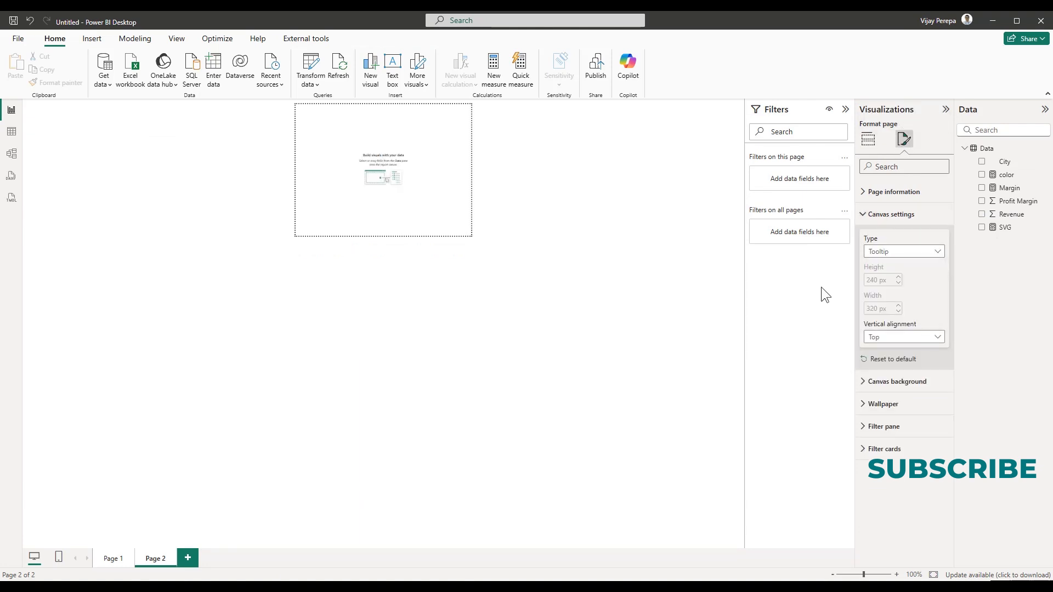
# Import the HTML Content custom visual from AppSource into the report
pyautogui.click(868, 144)
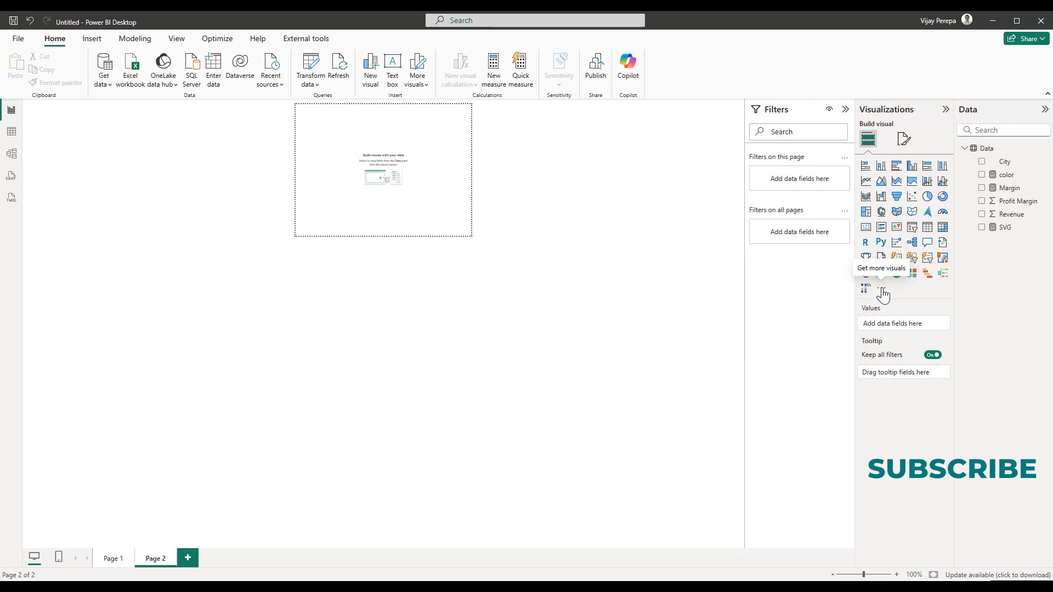
pyautogui.click(883, 293)
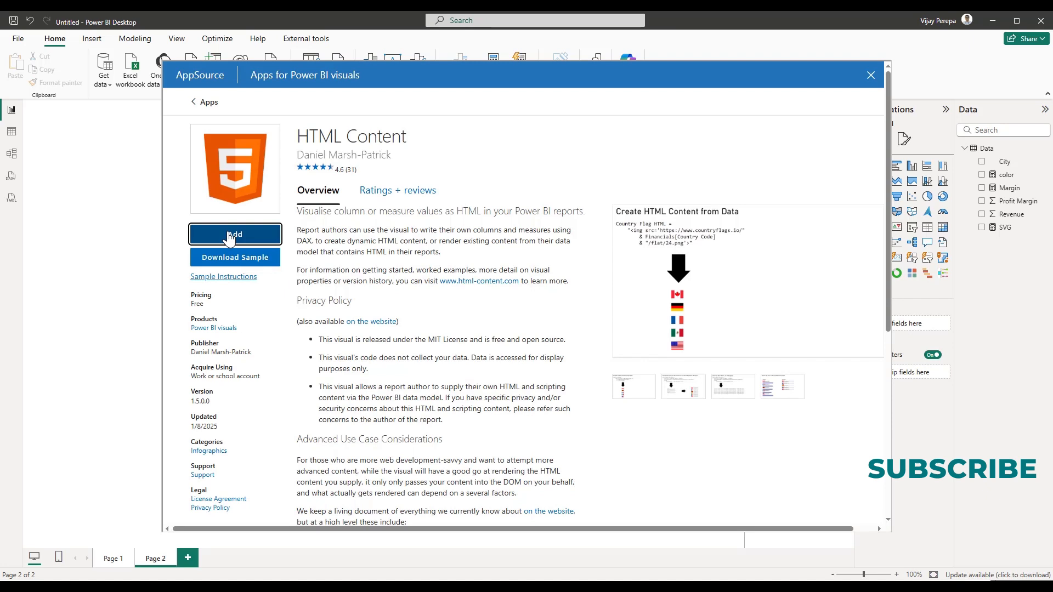
pyautogui.click(228, 235)
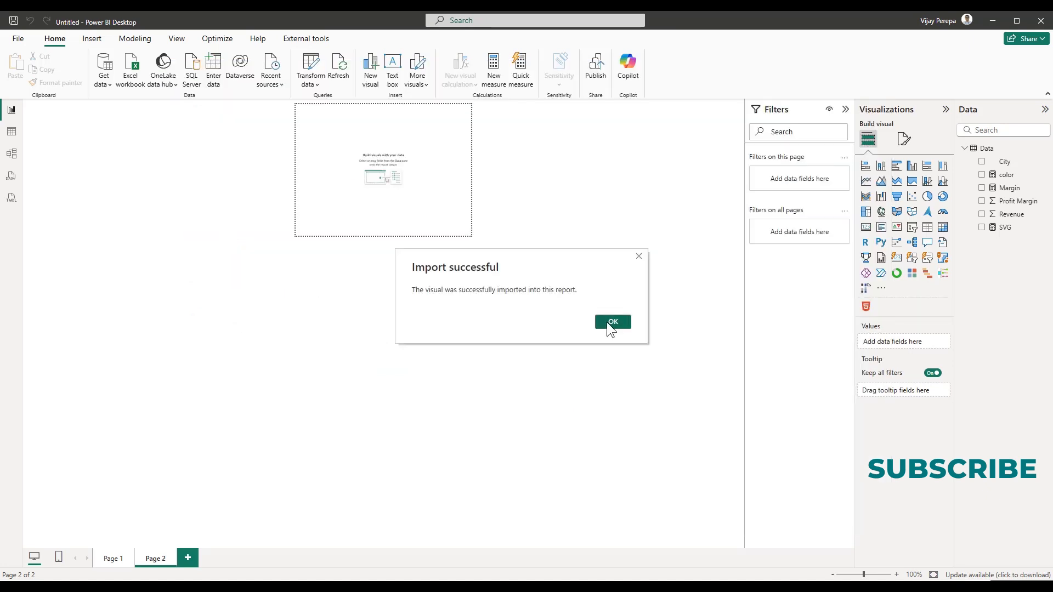
pyautogui.click(607, 323)
# Place an HTML Content visual on the tooltip page with the SVG measure as its values, and enlarge it slightly
pyautogui.click(866, 306)
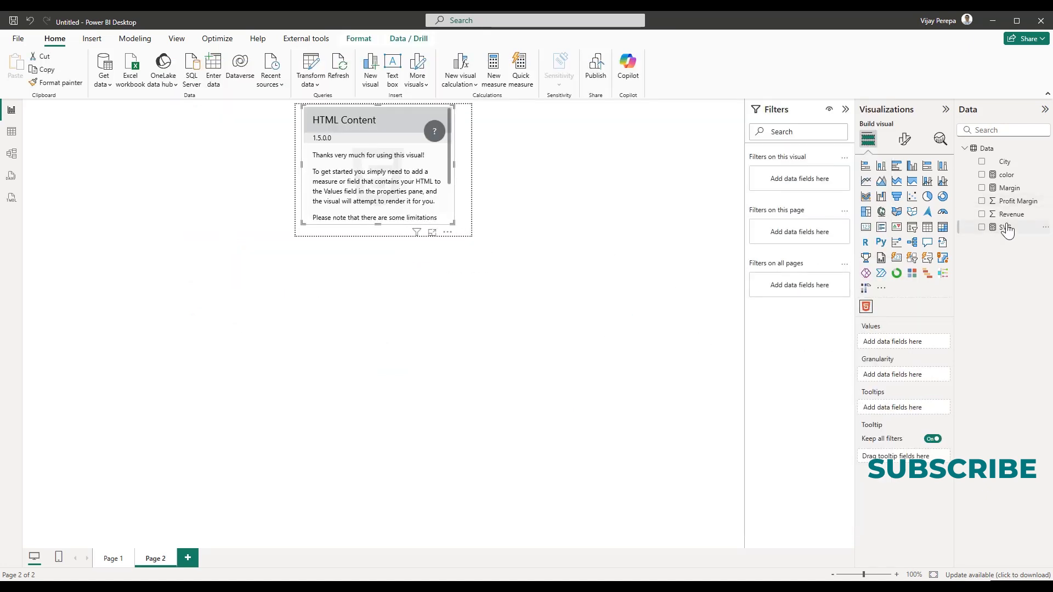
pyautogui.moveTo(1003, 227); pyautogui.dragTo(905, 341)
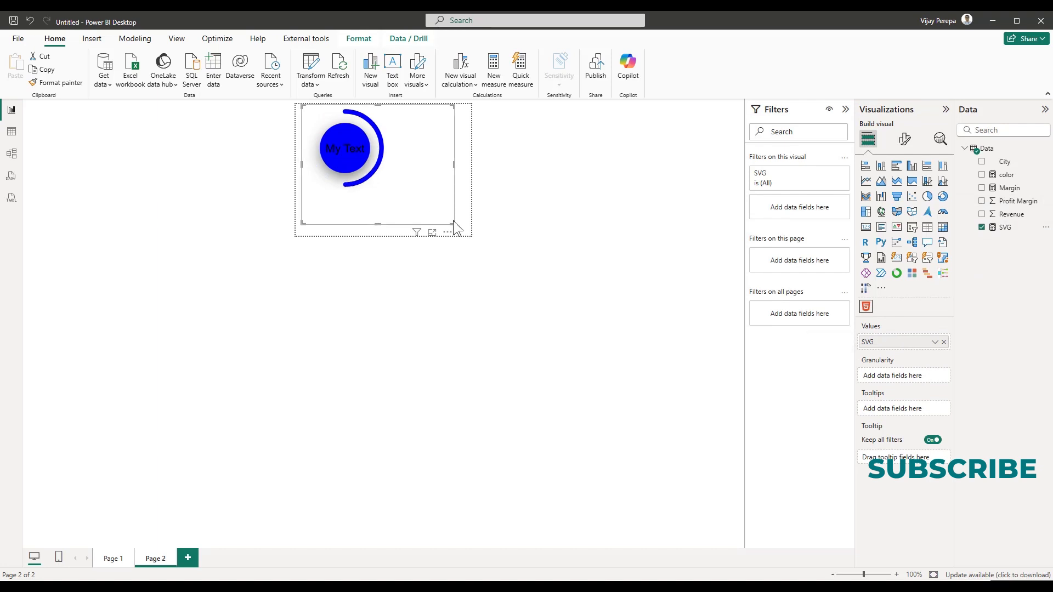
pyautogui.moveTo(454, 223)
pyautogui.mouseDown()
pyautogui.moveTo(467, 237)
pyautogui.moveTo(459, 225)
pyautogui.mouseUp()
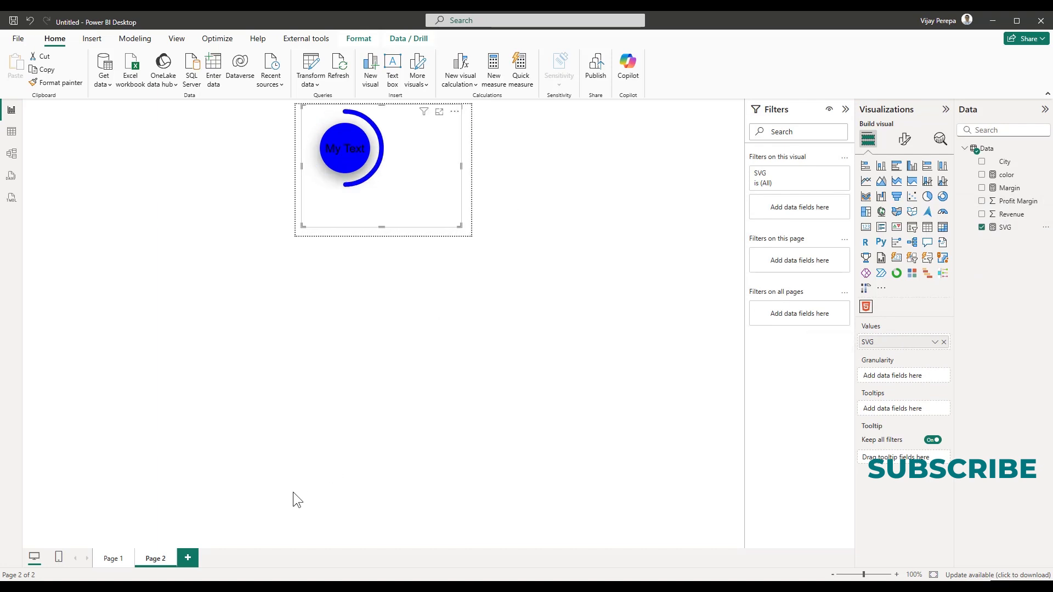
# Set the tooltip page of the Revenue by City bar chart on Page 1 to Page 2
pyautogui.click(120, 561)
pyautogui.click(206, 291)
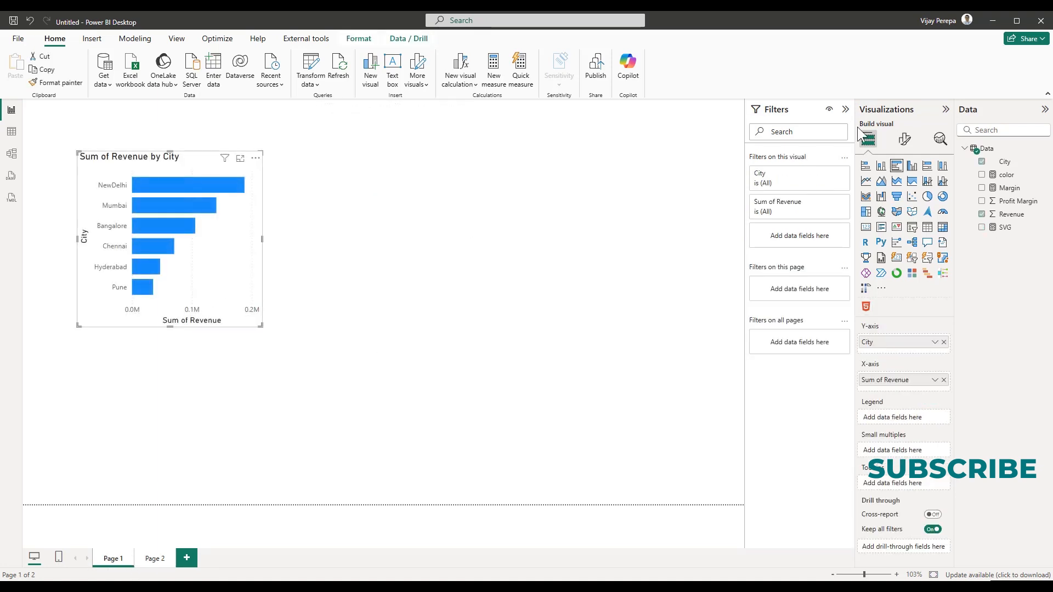
pyautogui.click(903, 142)
pyautogui.click(903, 188)
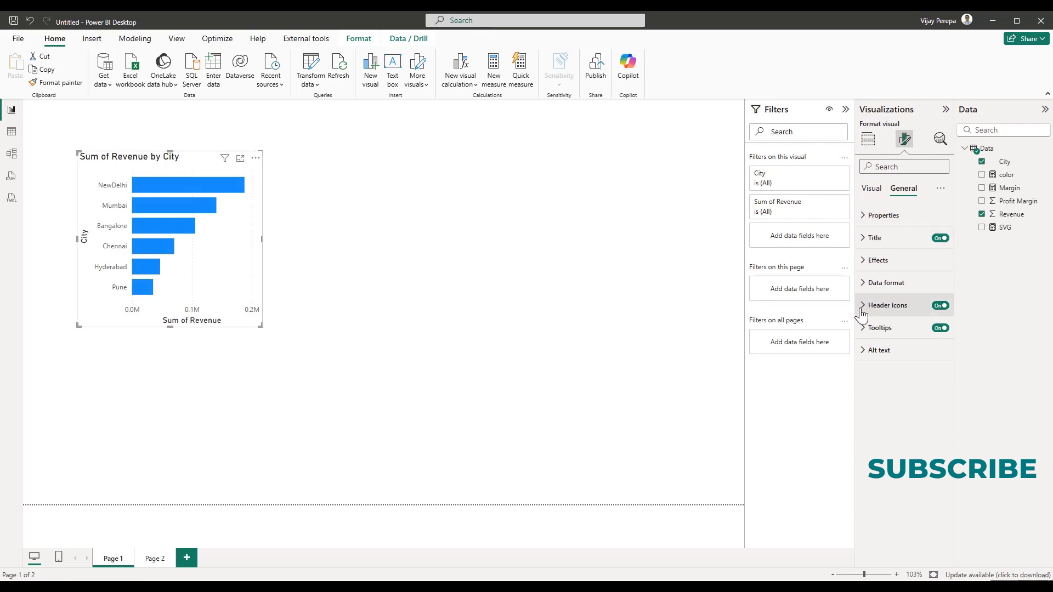
pyautogui.click(875, 332)
pyautogui.click(904, 411)
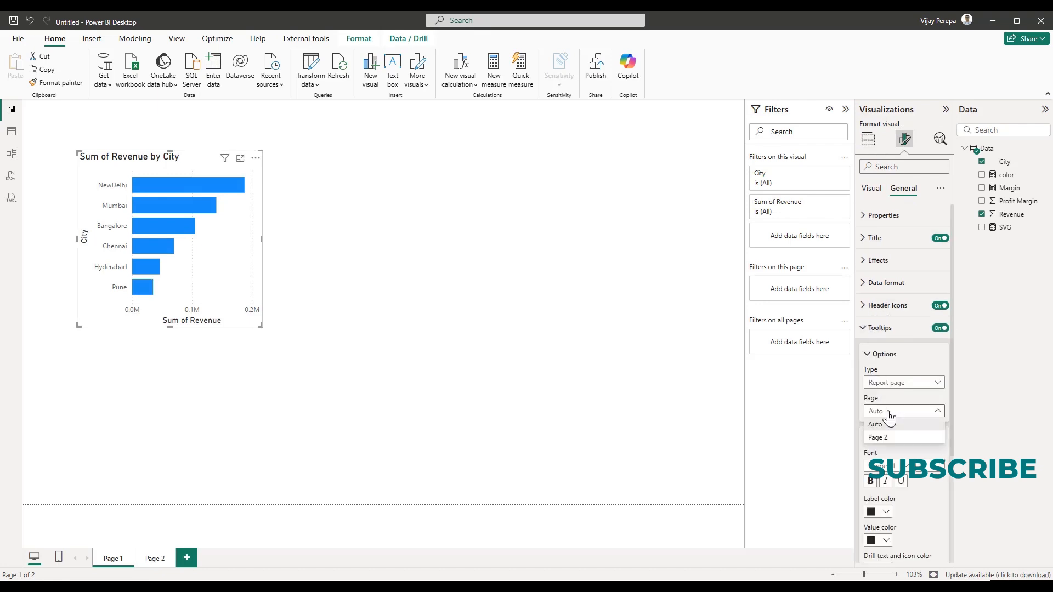
pyautogui.click(888, 438)
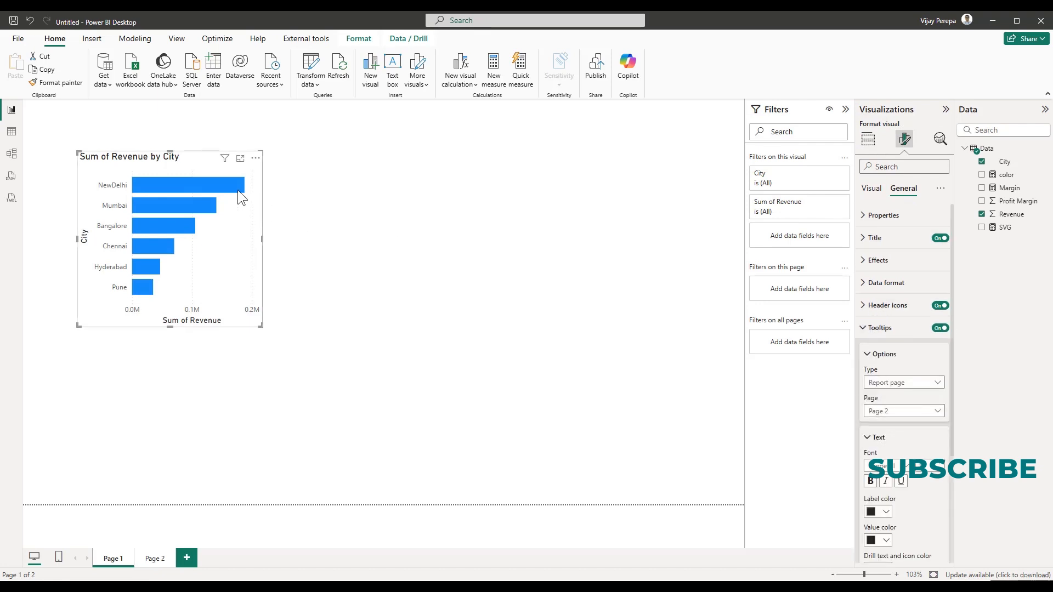
# Preview the bar chart's tooltips for the NewDelhi and Mumbai bars
pyautogui.moveTo(238, 190)
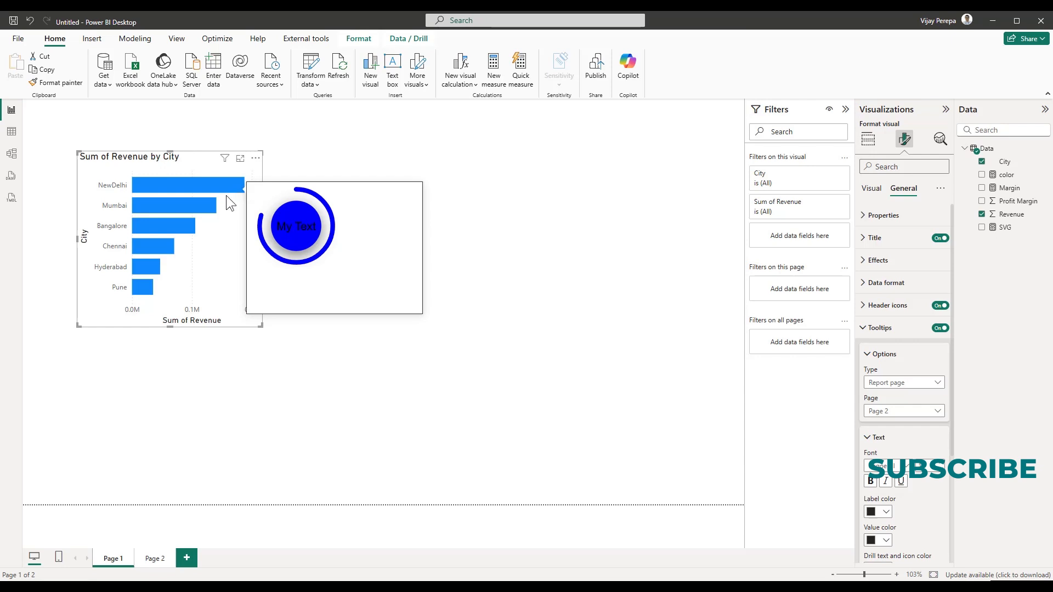
pyautogui.moveTo(196, 206)
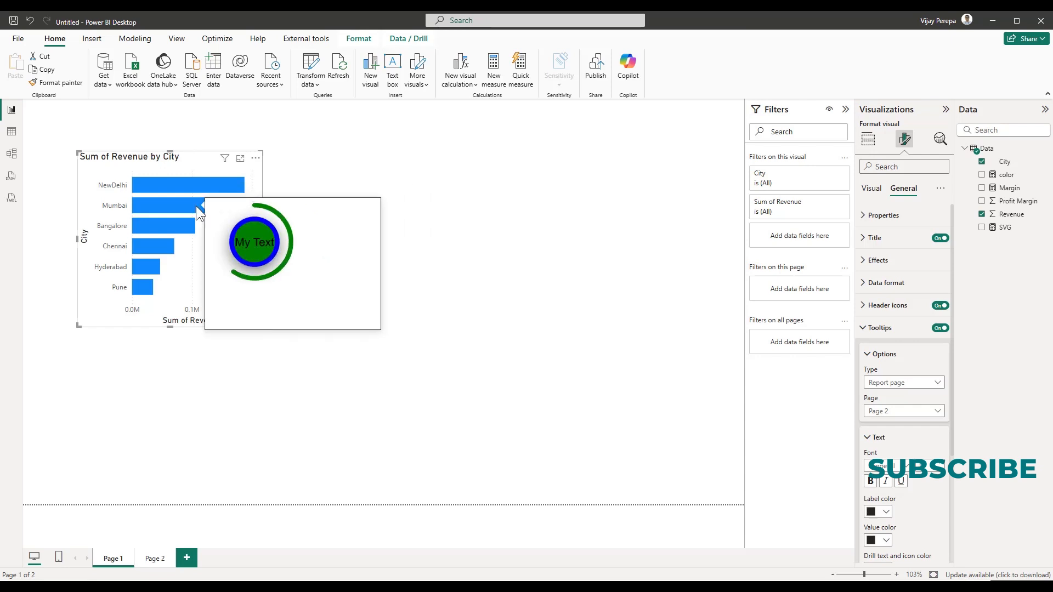